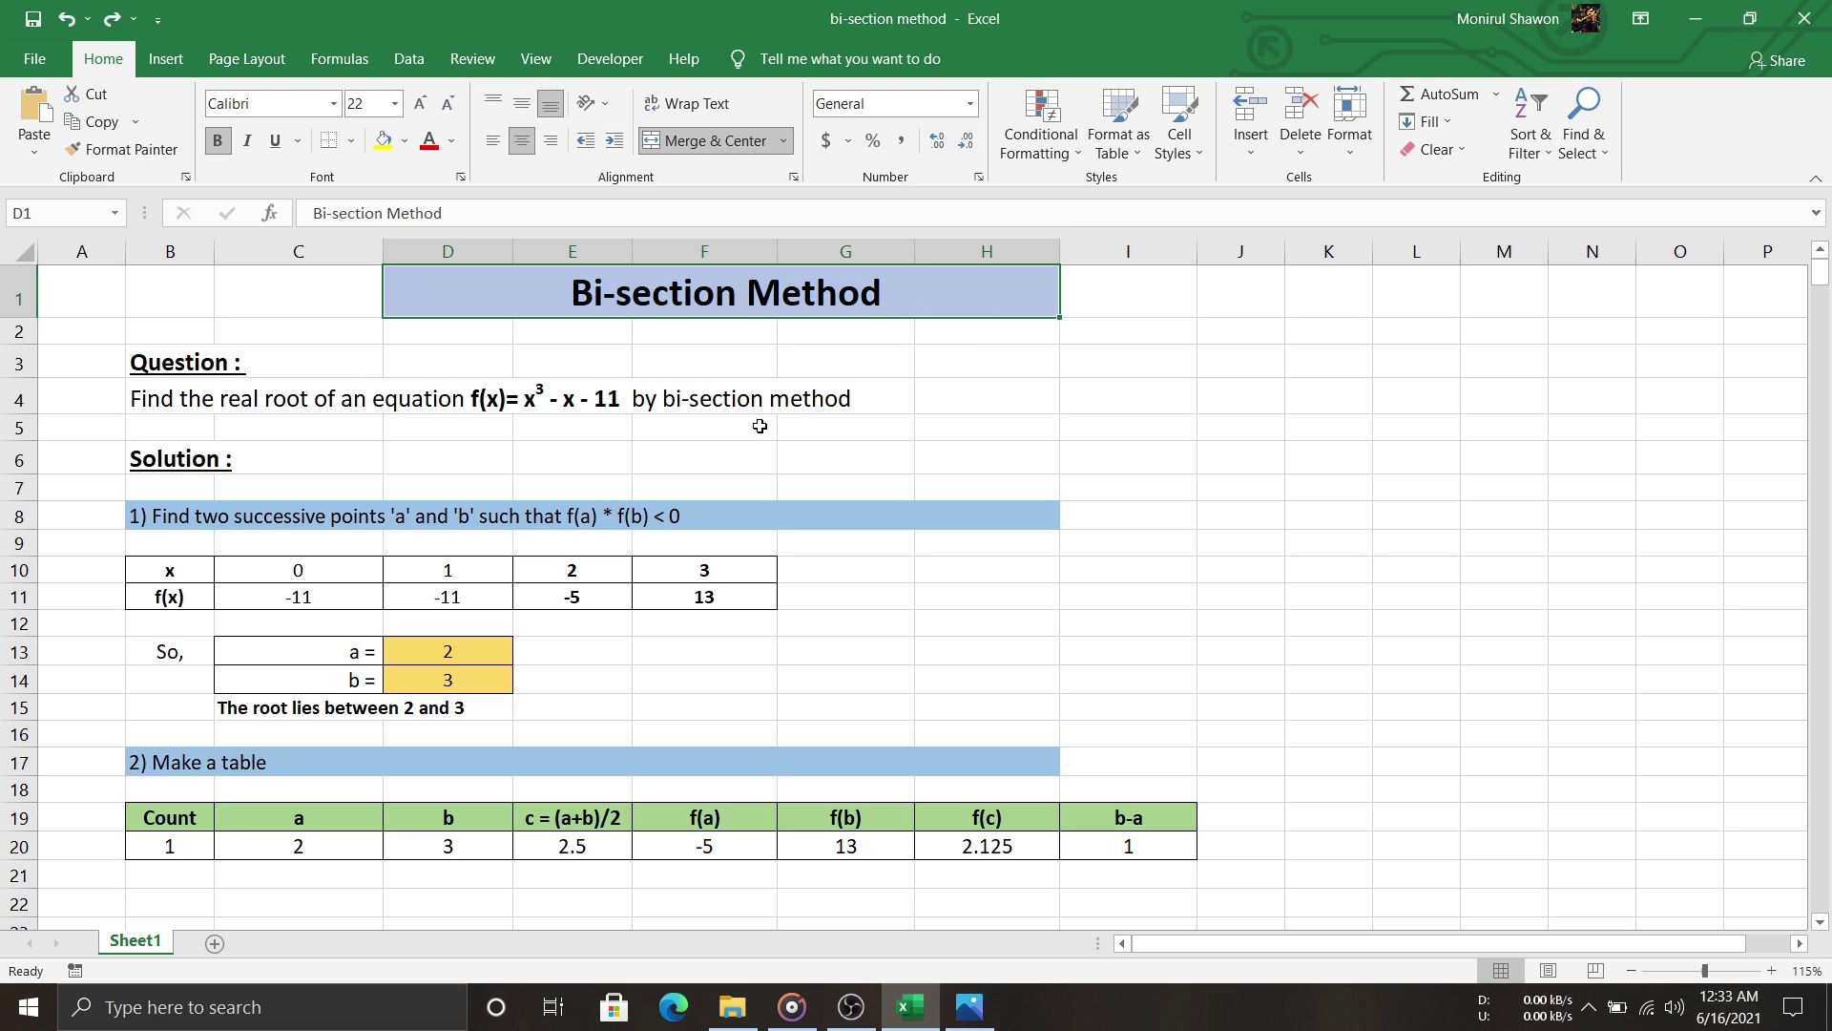
# Step: In Photos, circle a1, b1 and the red root on the bisection diagram
pyautogui.click(969, 1021)
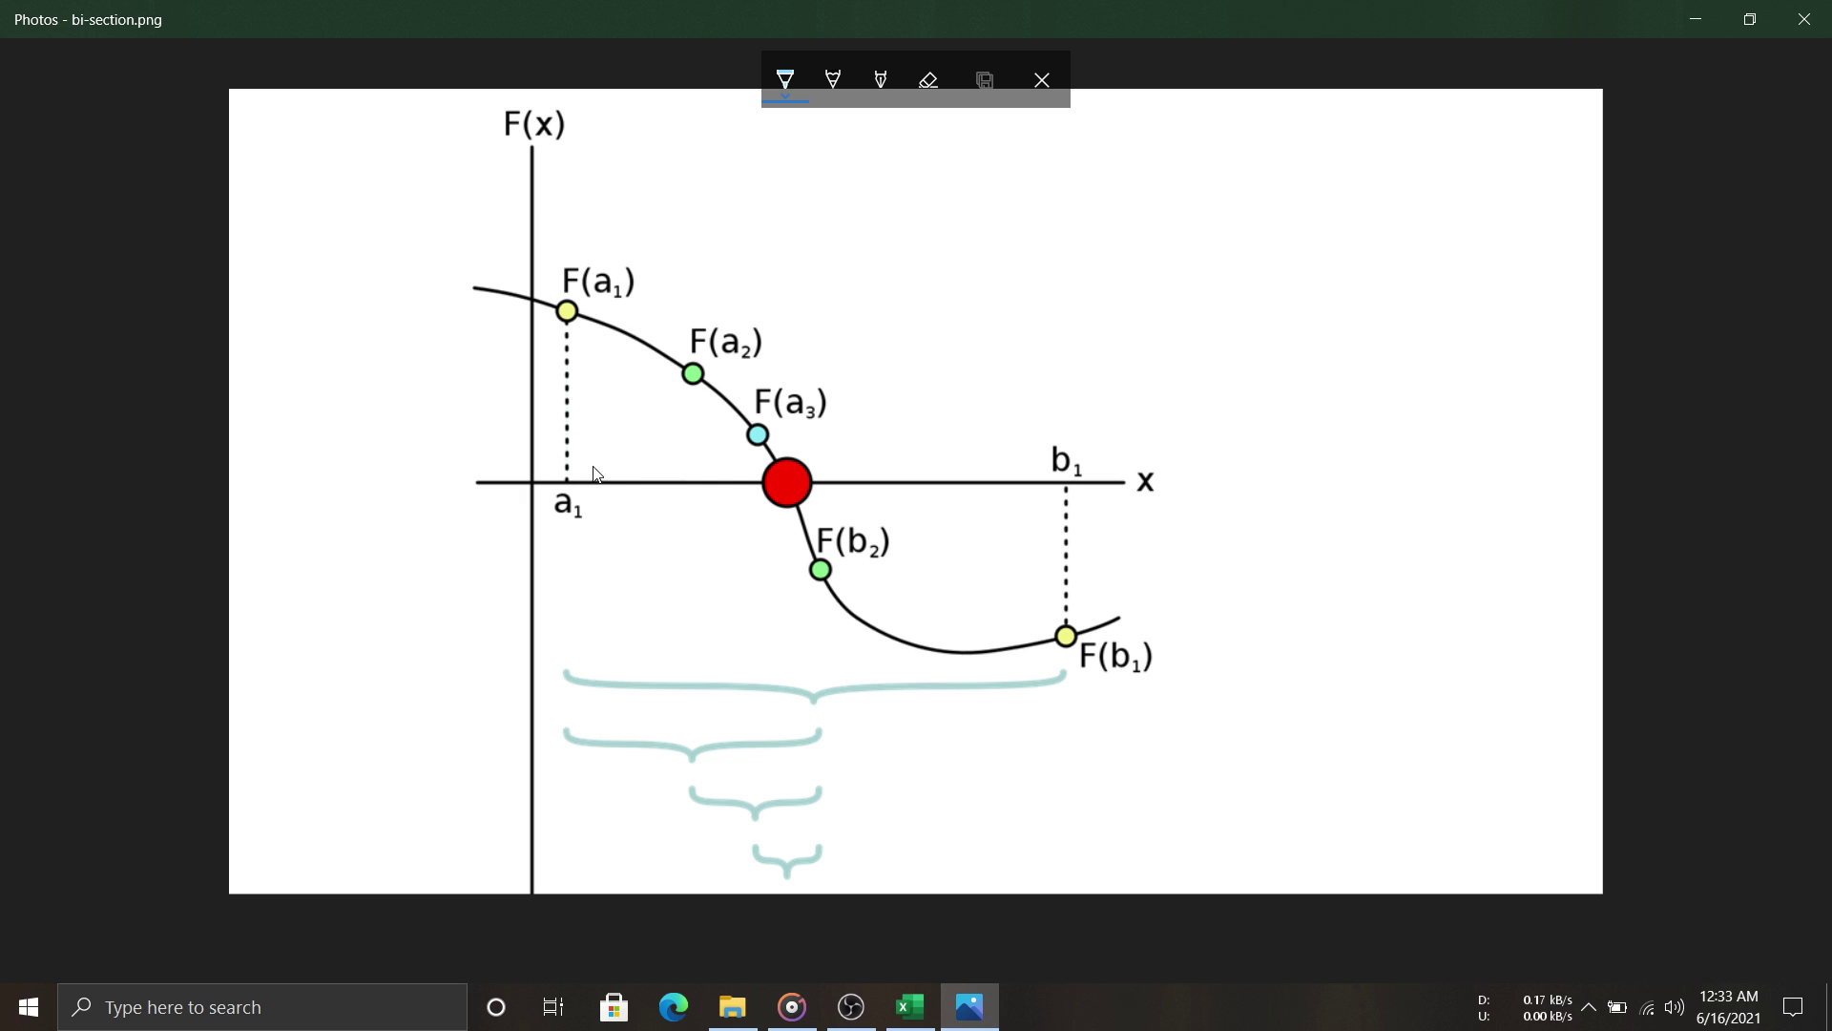
pyautogui.moveTo(598, 465)
pyautogui.mouseDown()
pyautogui.moveTo(531, 467)
pyautogui.moveTo(553, 535)
pyautogui.mouseUp()
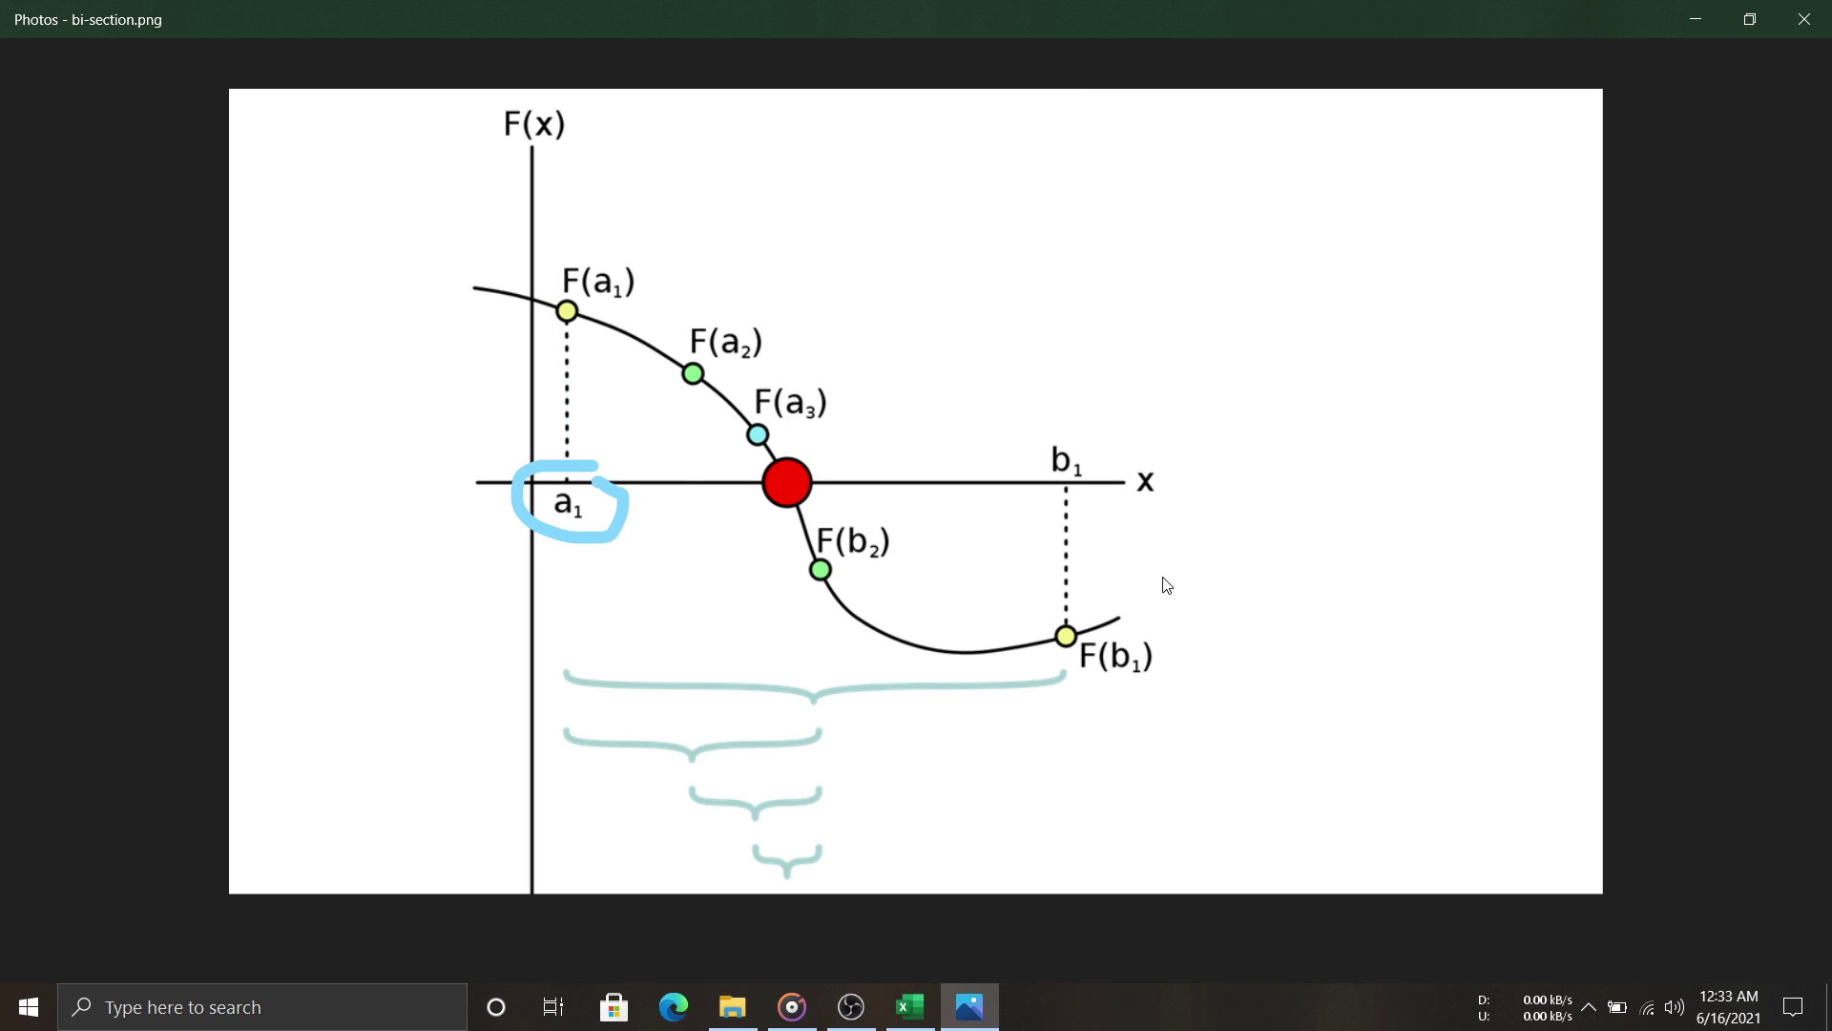
pyautogui.moveTo(1099, 449)
pyautogui.mouseDown()
pyautogui.moveTo(1067, 439)
pyautogui.moveTo(1119, 480)
pyautogui.mouseUp()
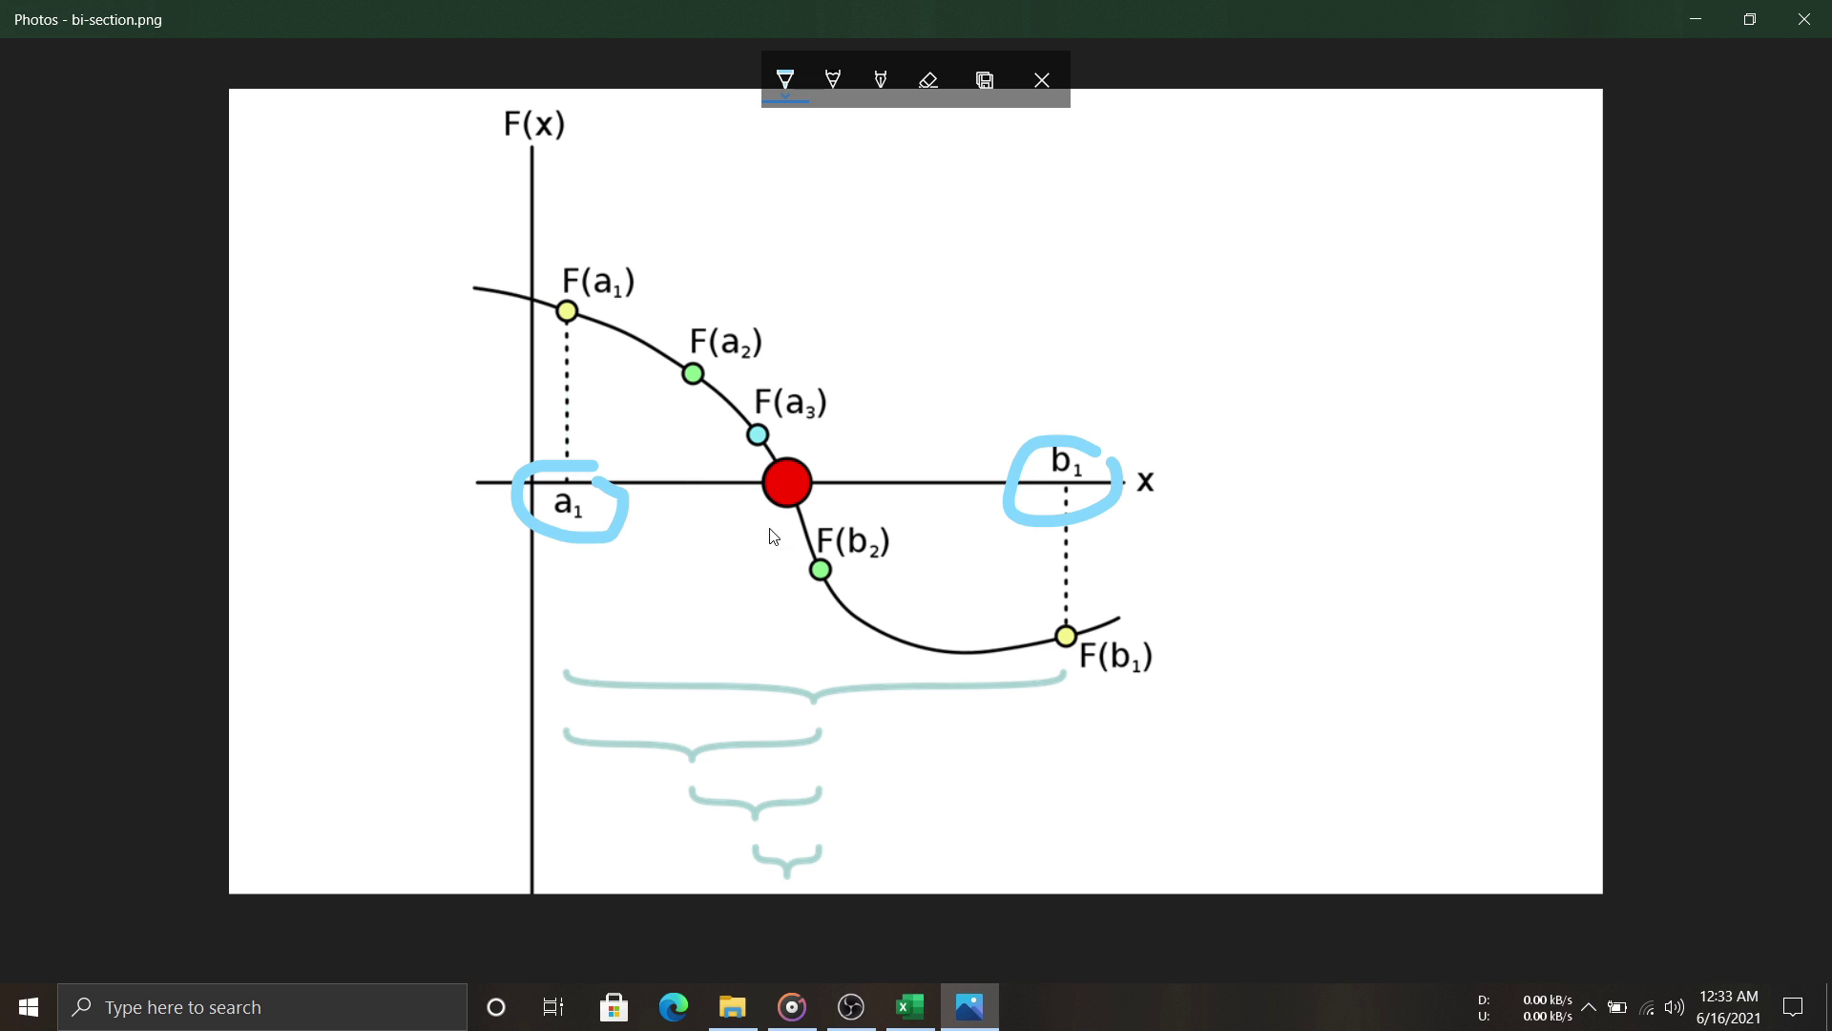
pyautogui.moveTo(743, 509)
pyautogui.mouseDown()
pyautogui.moveTo(754, 530)
pyautogui.moveTo(876, 465)
pyautogui.mouseUp()
# Step: Mark the F(a2), F(b2) and F(a3) points in ink, then return to the Excel workbook
pyautogui.moveTo(624, 364); pyautogui.dragTo(737, 336)
pyautogui.moveTo(792, 603); pyautogui.dragTo(876, 572)
pyautogui.moveTo(722, 431); pyautogui.dragTo(800, 397)
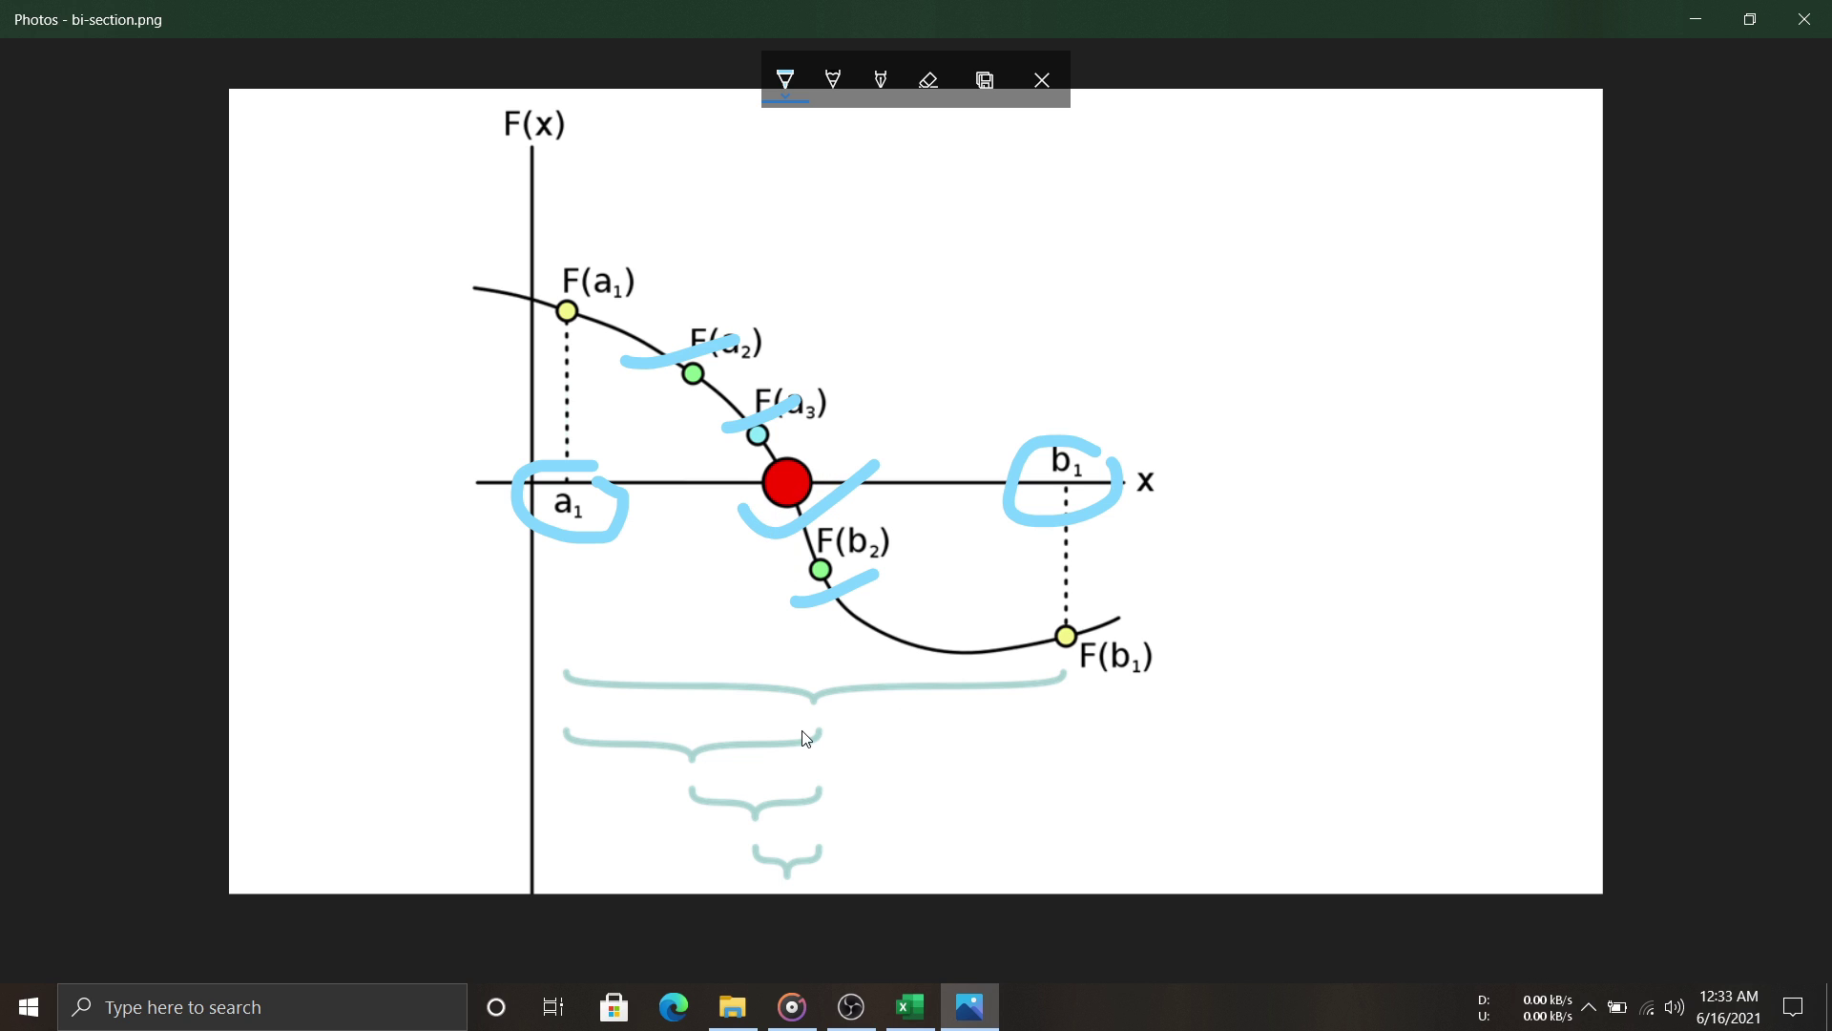
pyautogui.click(910, 1007)
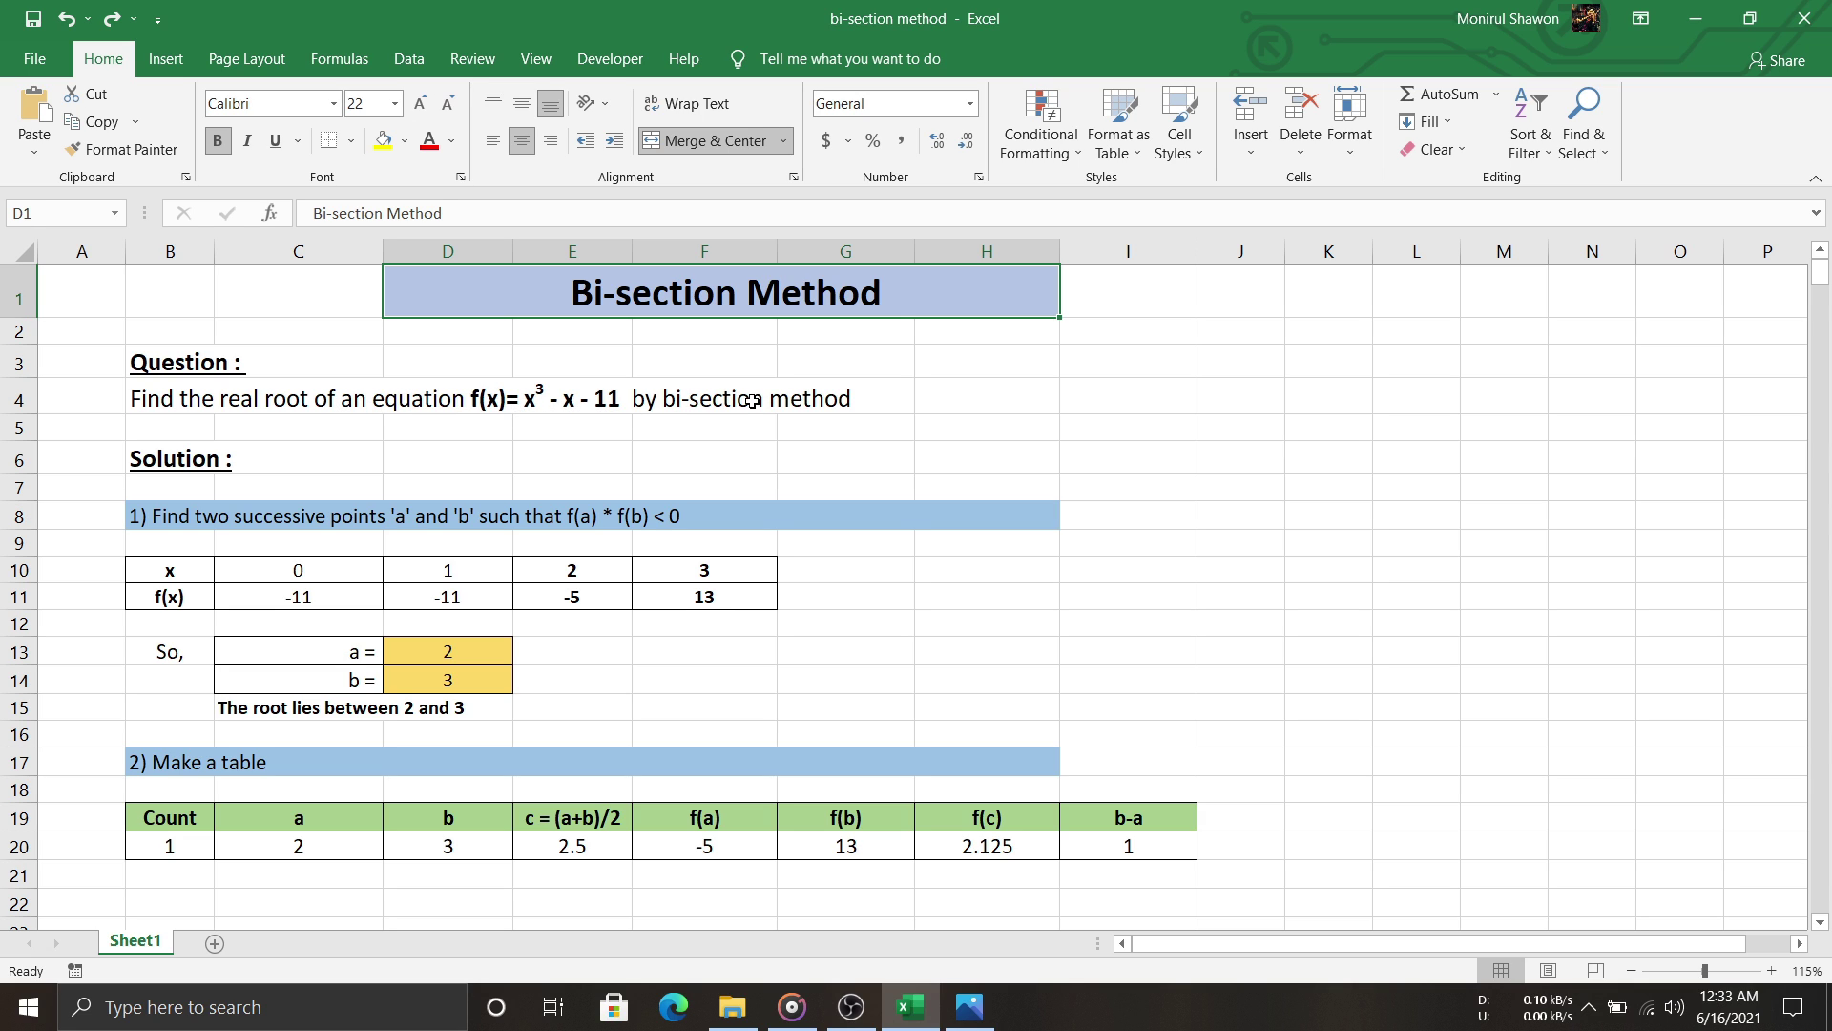
pyautogui.click(451, 411)
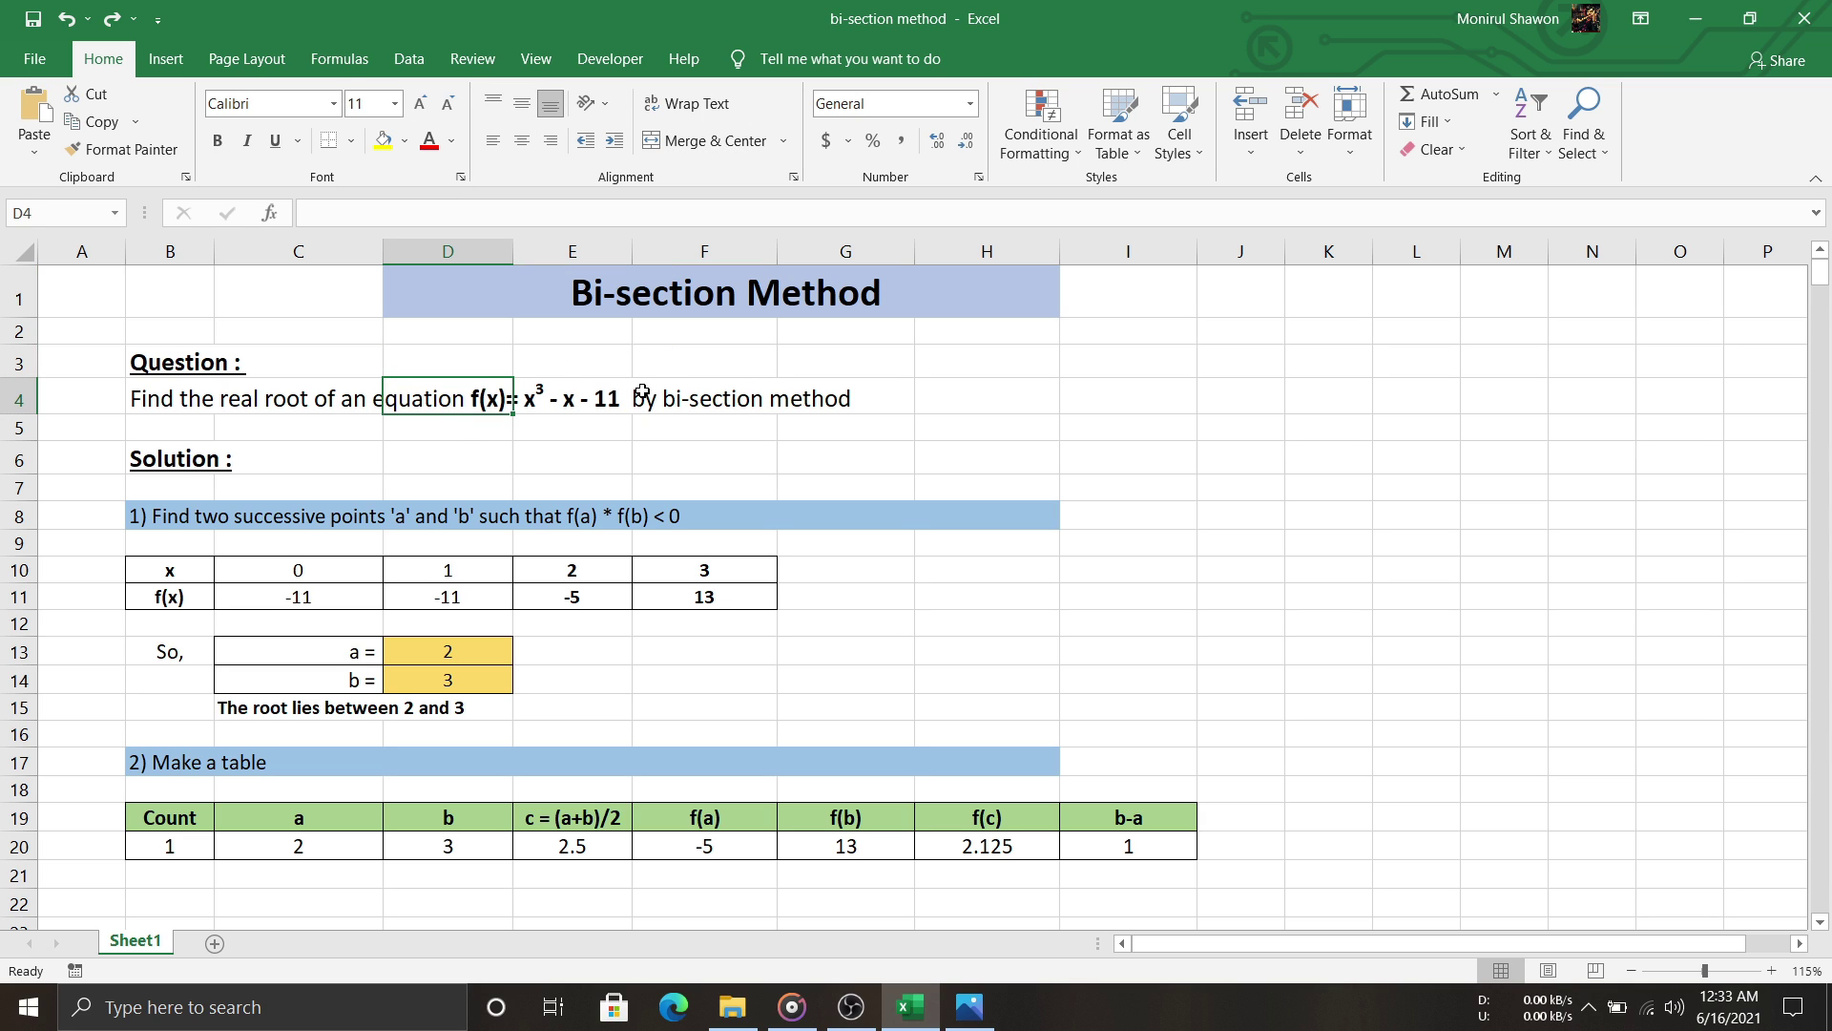
pyautogui.click(552, 411)
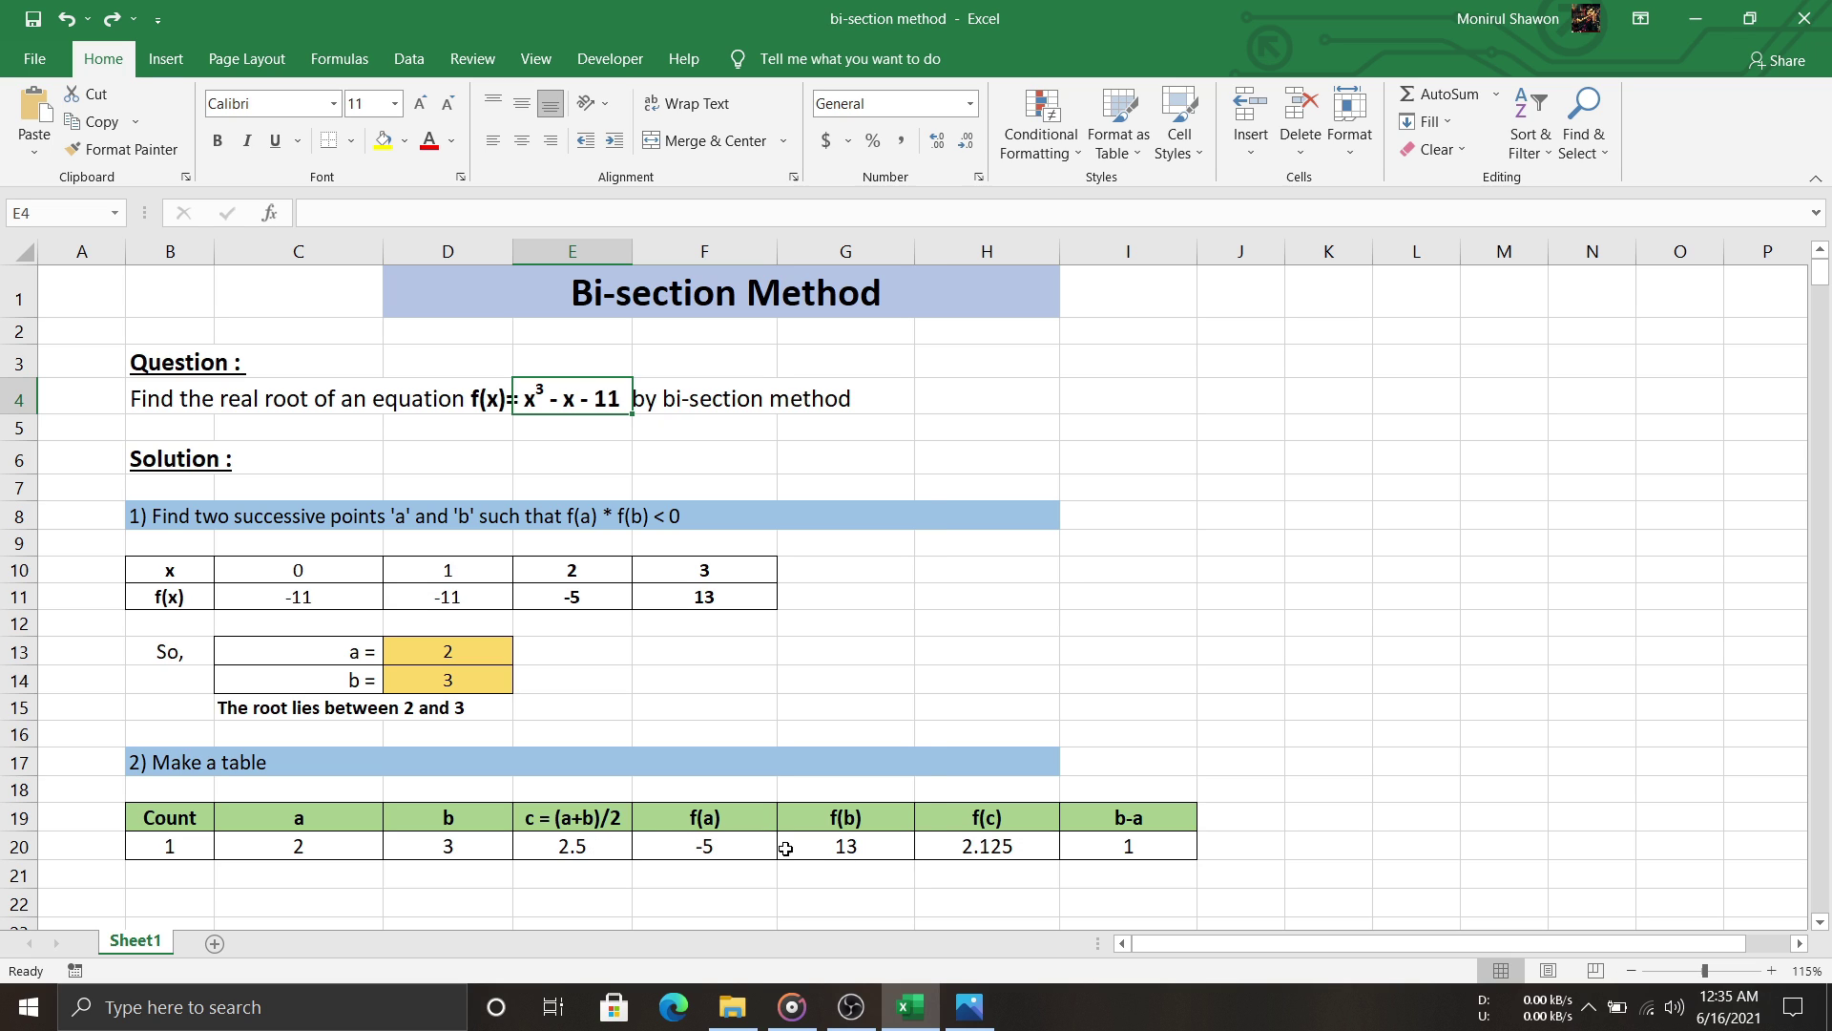
# Step: Copy the first iteration row B20:I20 down to fill iteration 2 in row 21
pyautogui.click(845, 847)
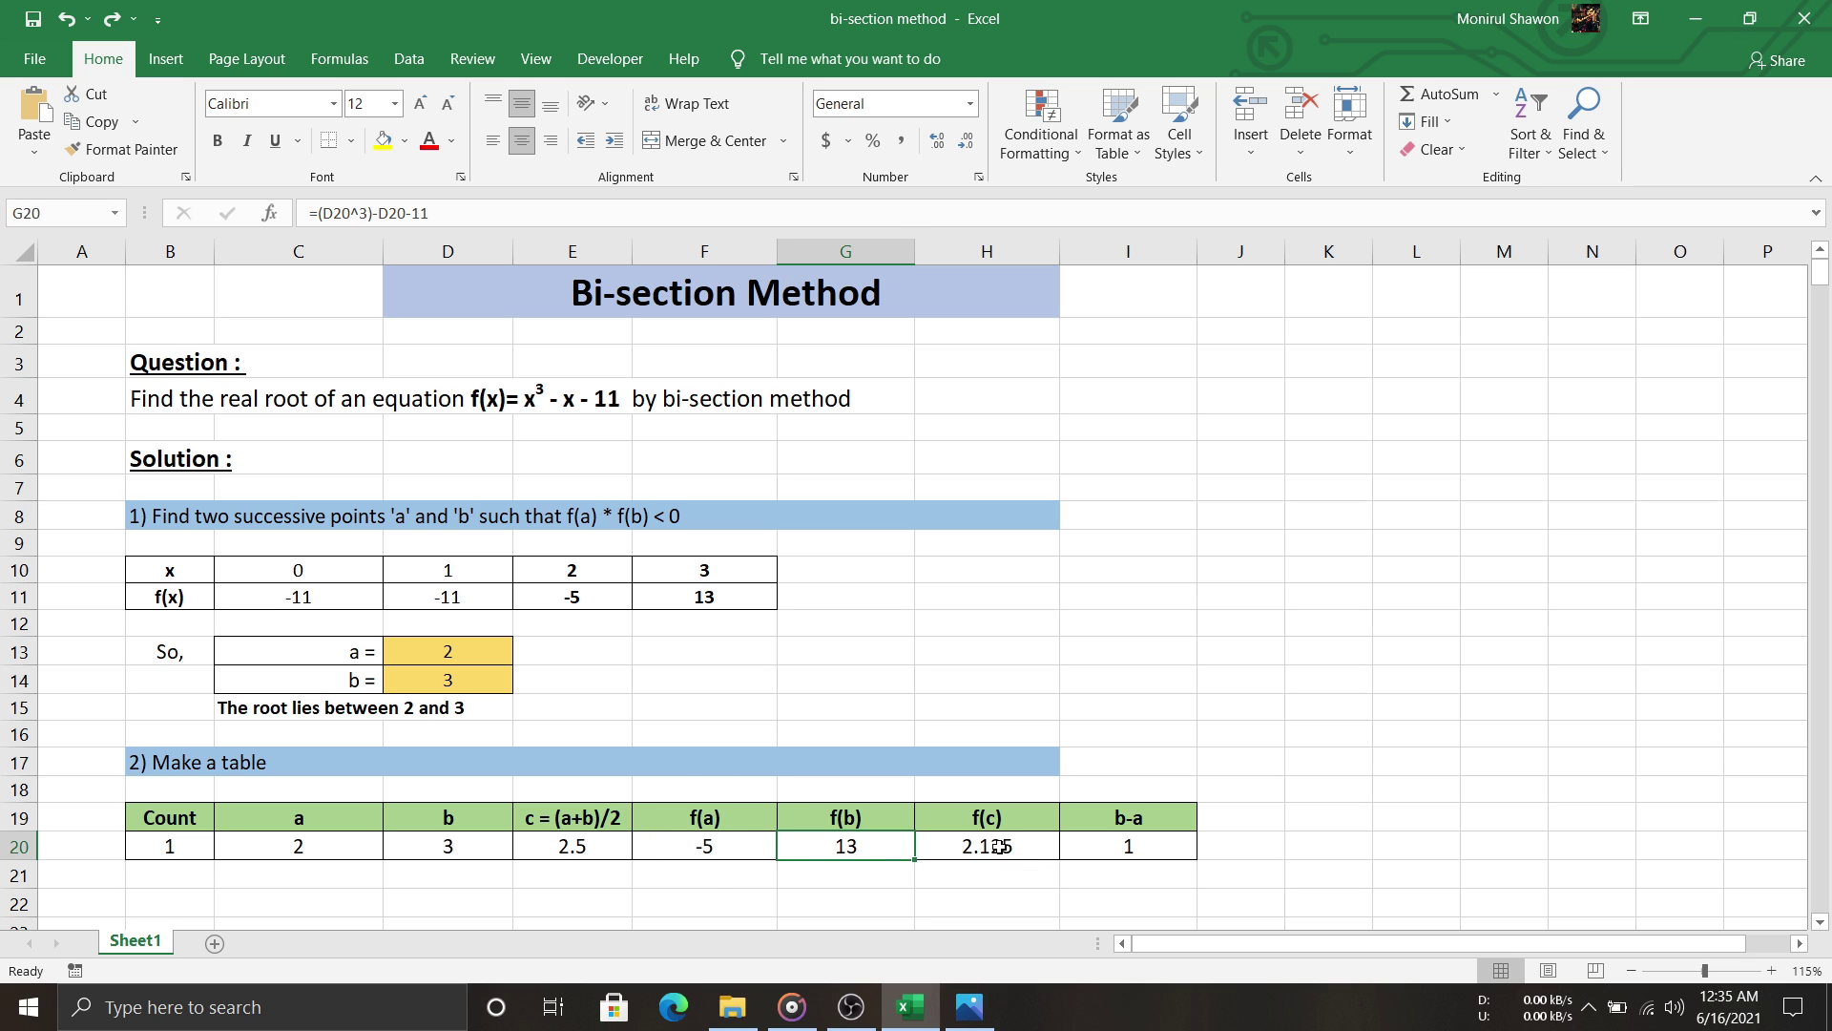
pyautogui.moveTo(141, 856); pyautogui.dragTo(1197, 883)
pyautogui.click(424, 901)
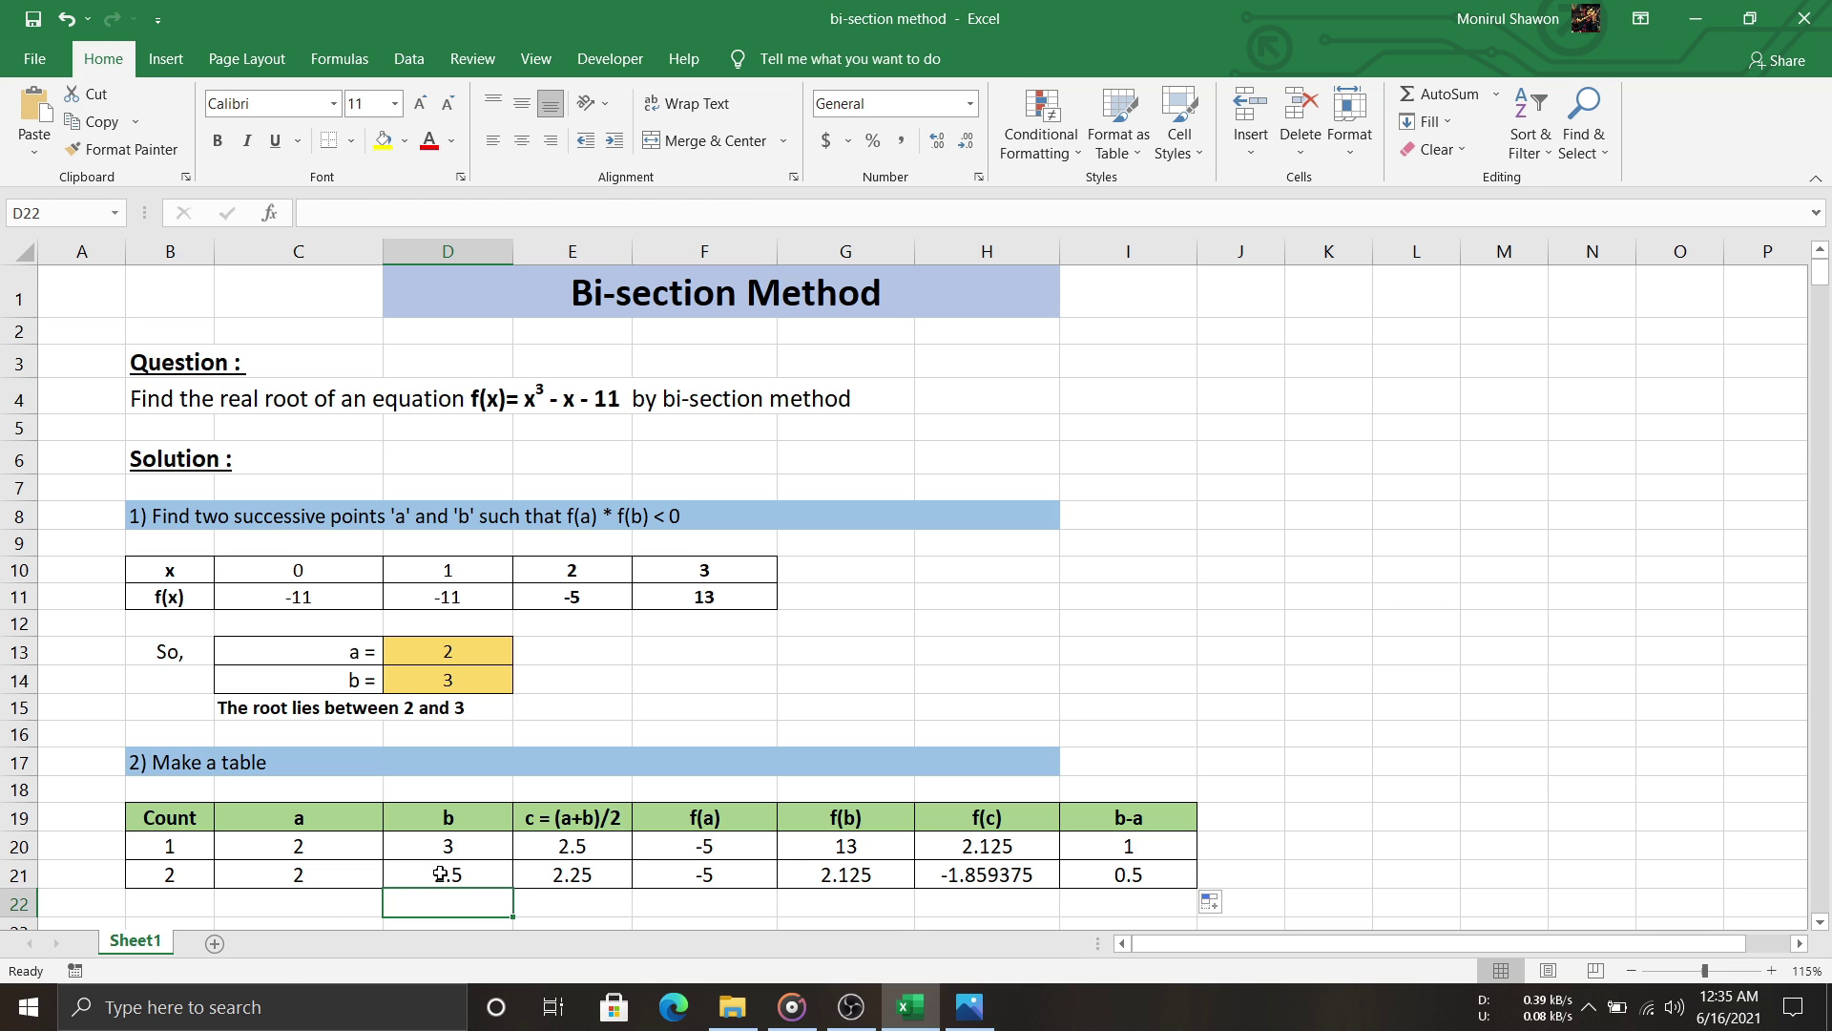
# Step: Compare row 21's a and b formulas with c and a in row 20
pyautogui.click(440, 874)
pyautogui.click(609, 844)
pyautogui.click(484, 877)
pyautogui.click(559, 850)
pyautogui.click(438, 878)
pyautogui.click(539, 852)
pyautogui.click(440, 879)
pyautogui.click(315, 847)
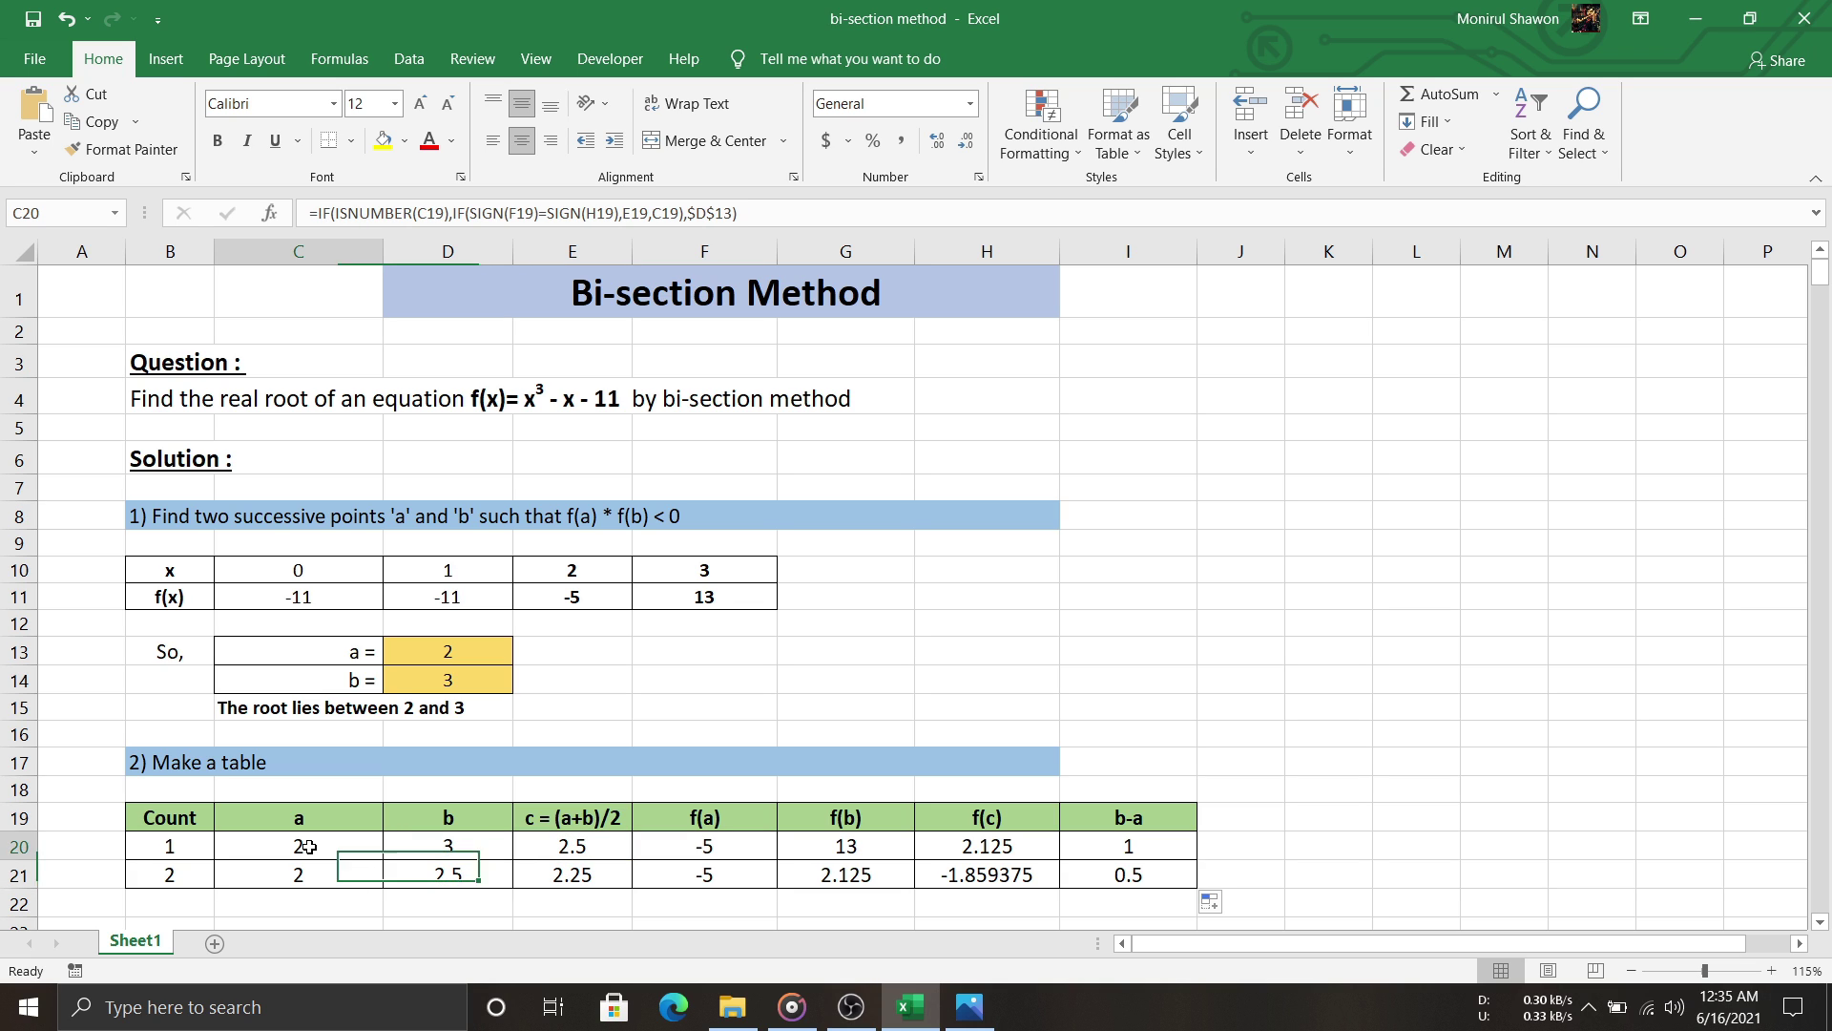
pyautogui.click(310, 871)
pyautogui.click(310, 848)
pyautogui.click(303, 867)
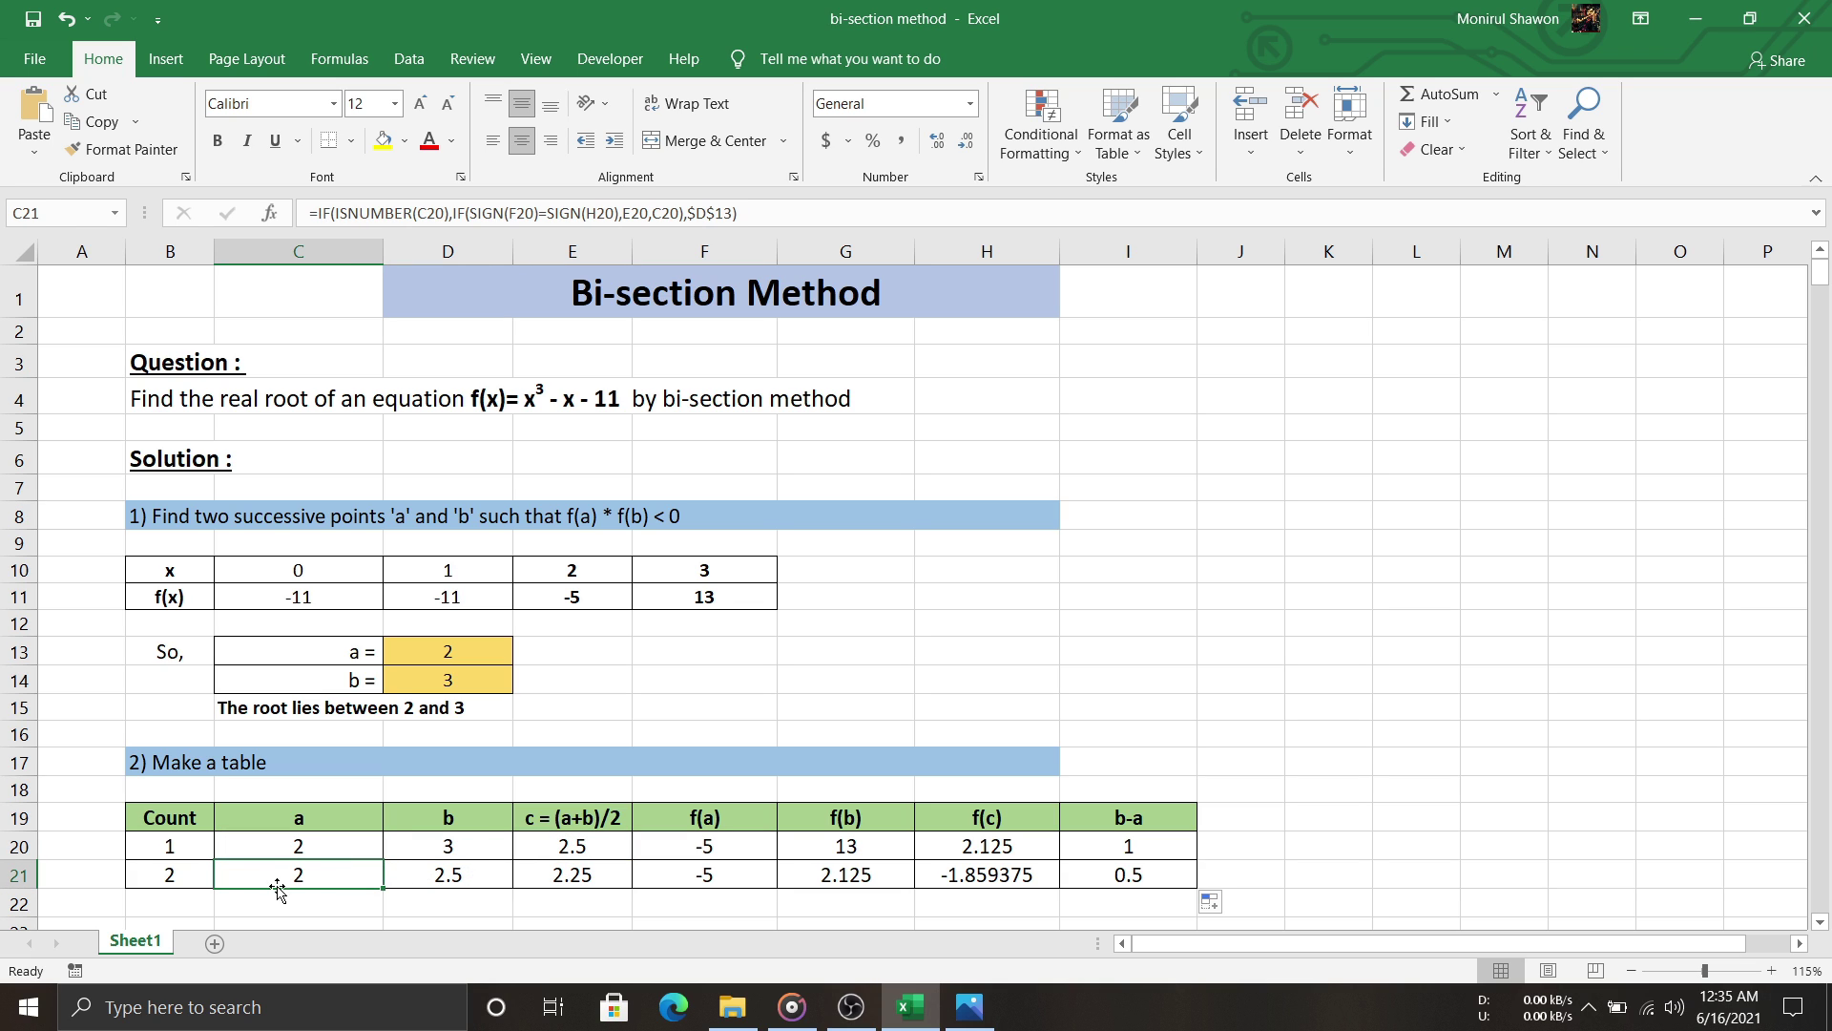
# Step: Extend row B21:I21 into row 22, giving a=2.25, b=2.5, c=2.375
pyautogui.moveTo(179, 879); pyautogui.dragTo(1131, 878)
pyautogui.scroll(-3, 936, 771)
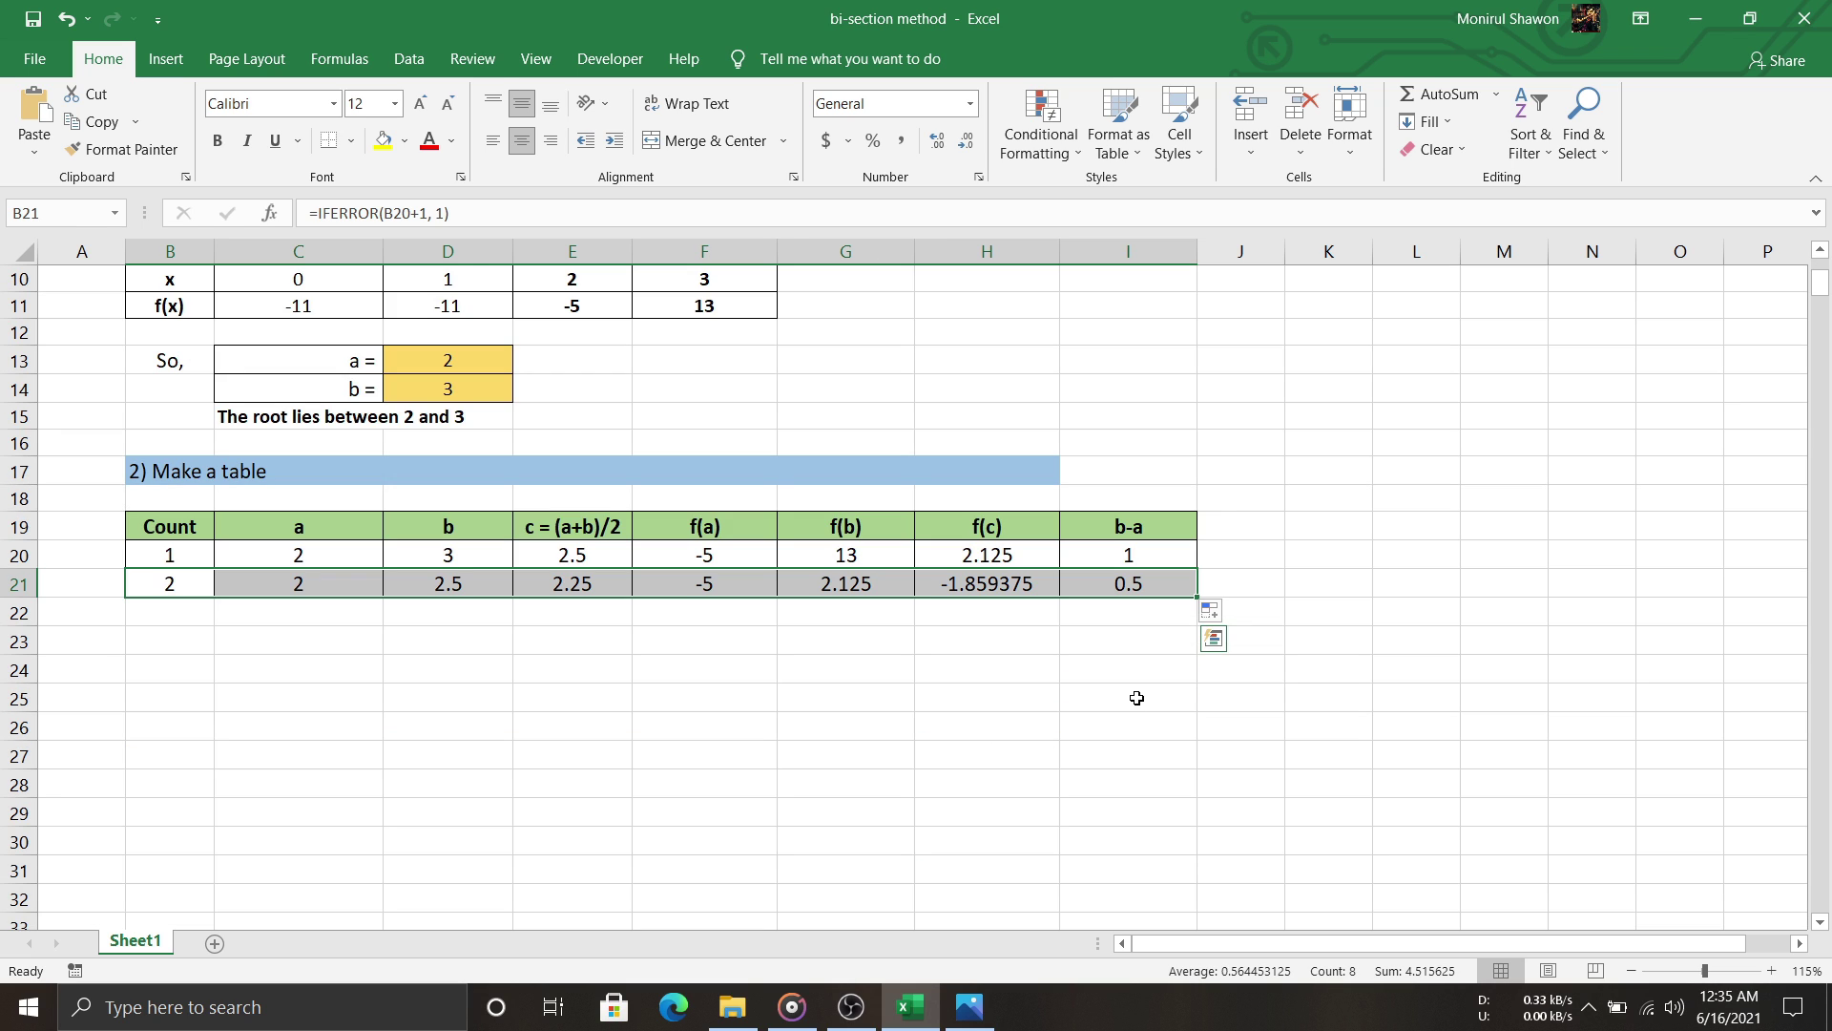
pyautogui.moveTo(1199, 599); pyautogui.dragTo(1206, 634)
pyautogui.click(769, 730)
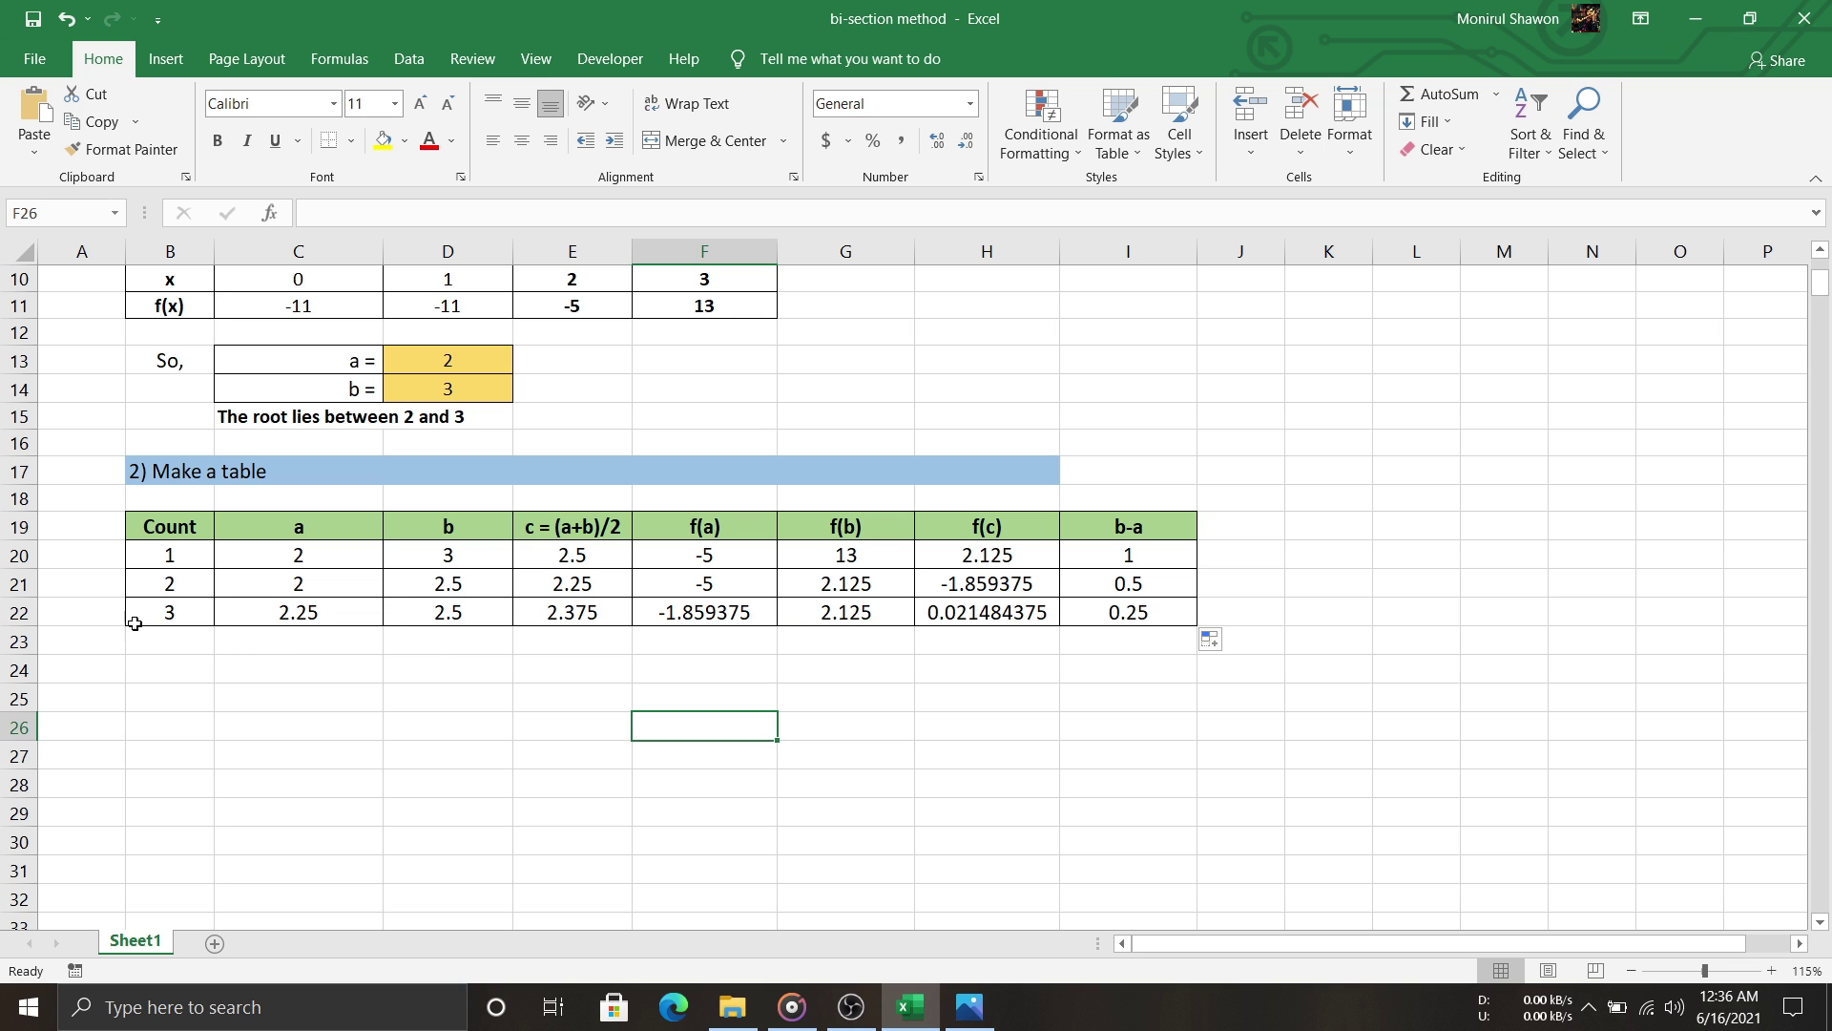
# Step: Fill row B22:I22 down to count 34, with c converging to 2.3736498 and b-a near 1.16415E-10
pyautogui.moveTo(138, 620); pyautogui.dragTo(1107, 811)
pyautogui.scroll(4, 932, 718)
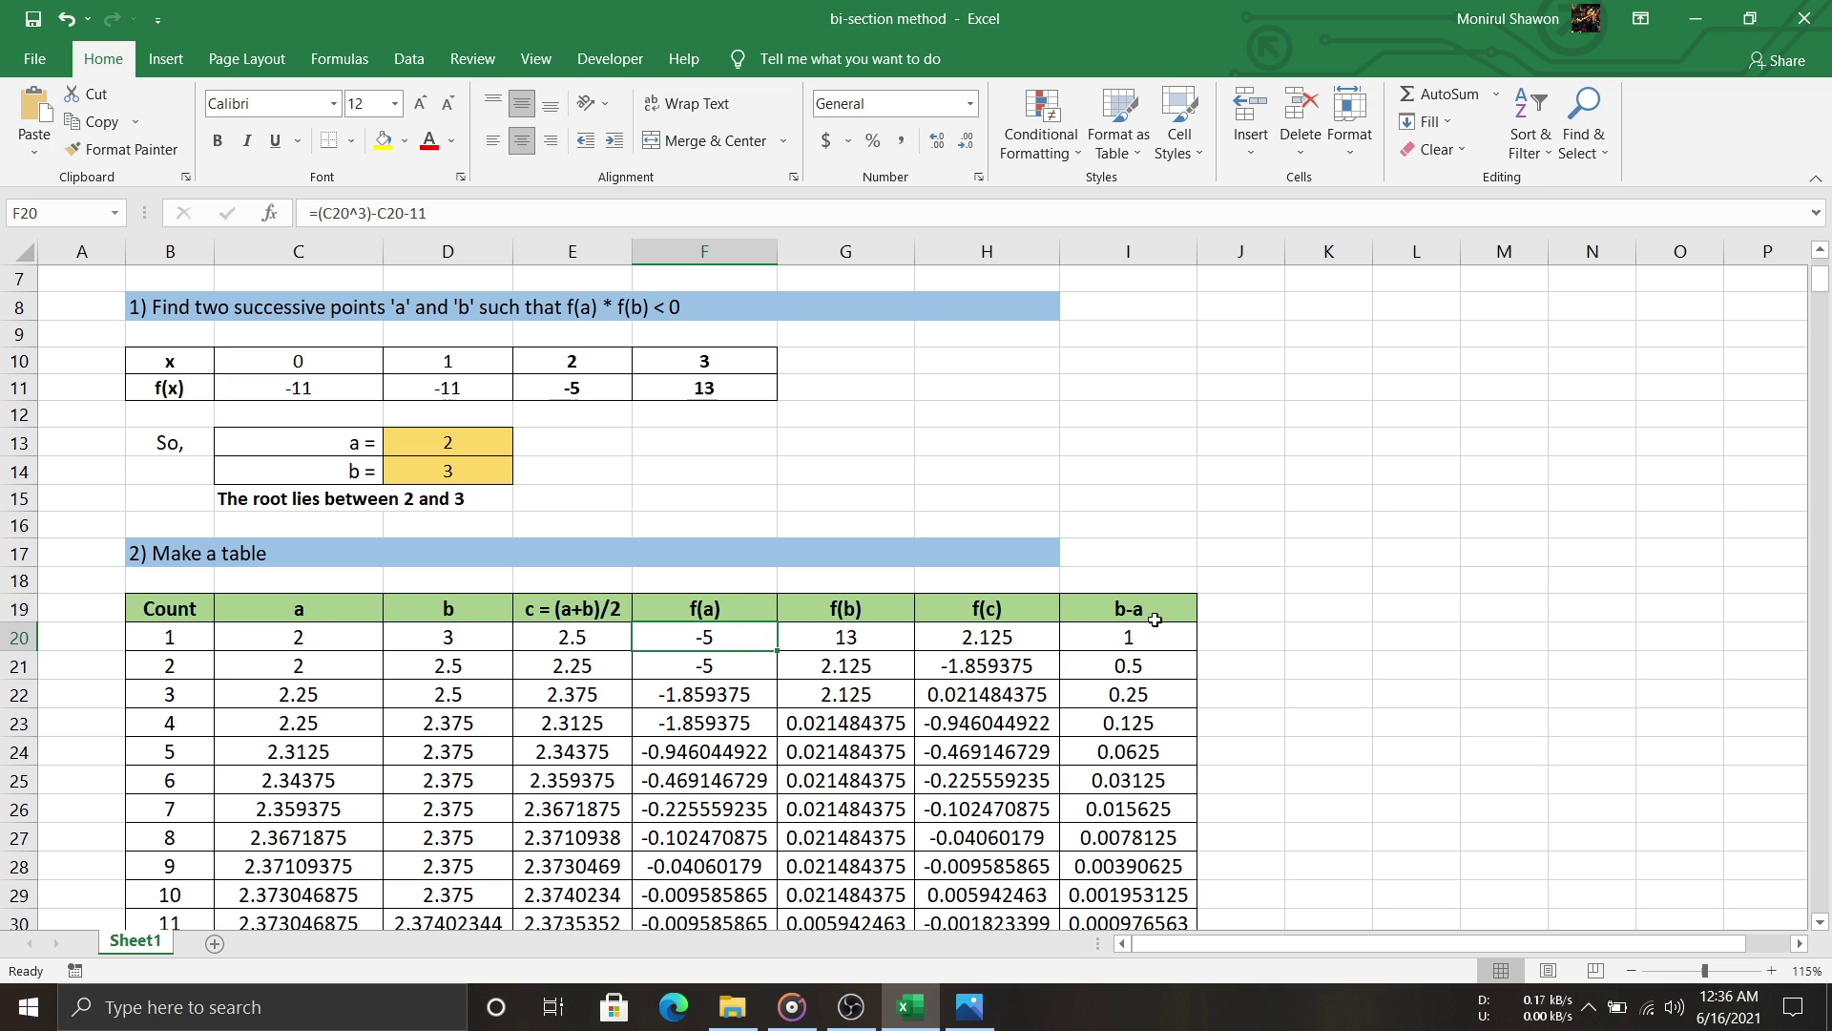
pyautogui.scroll(-3, 658, 597)
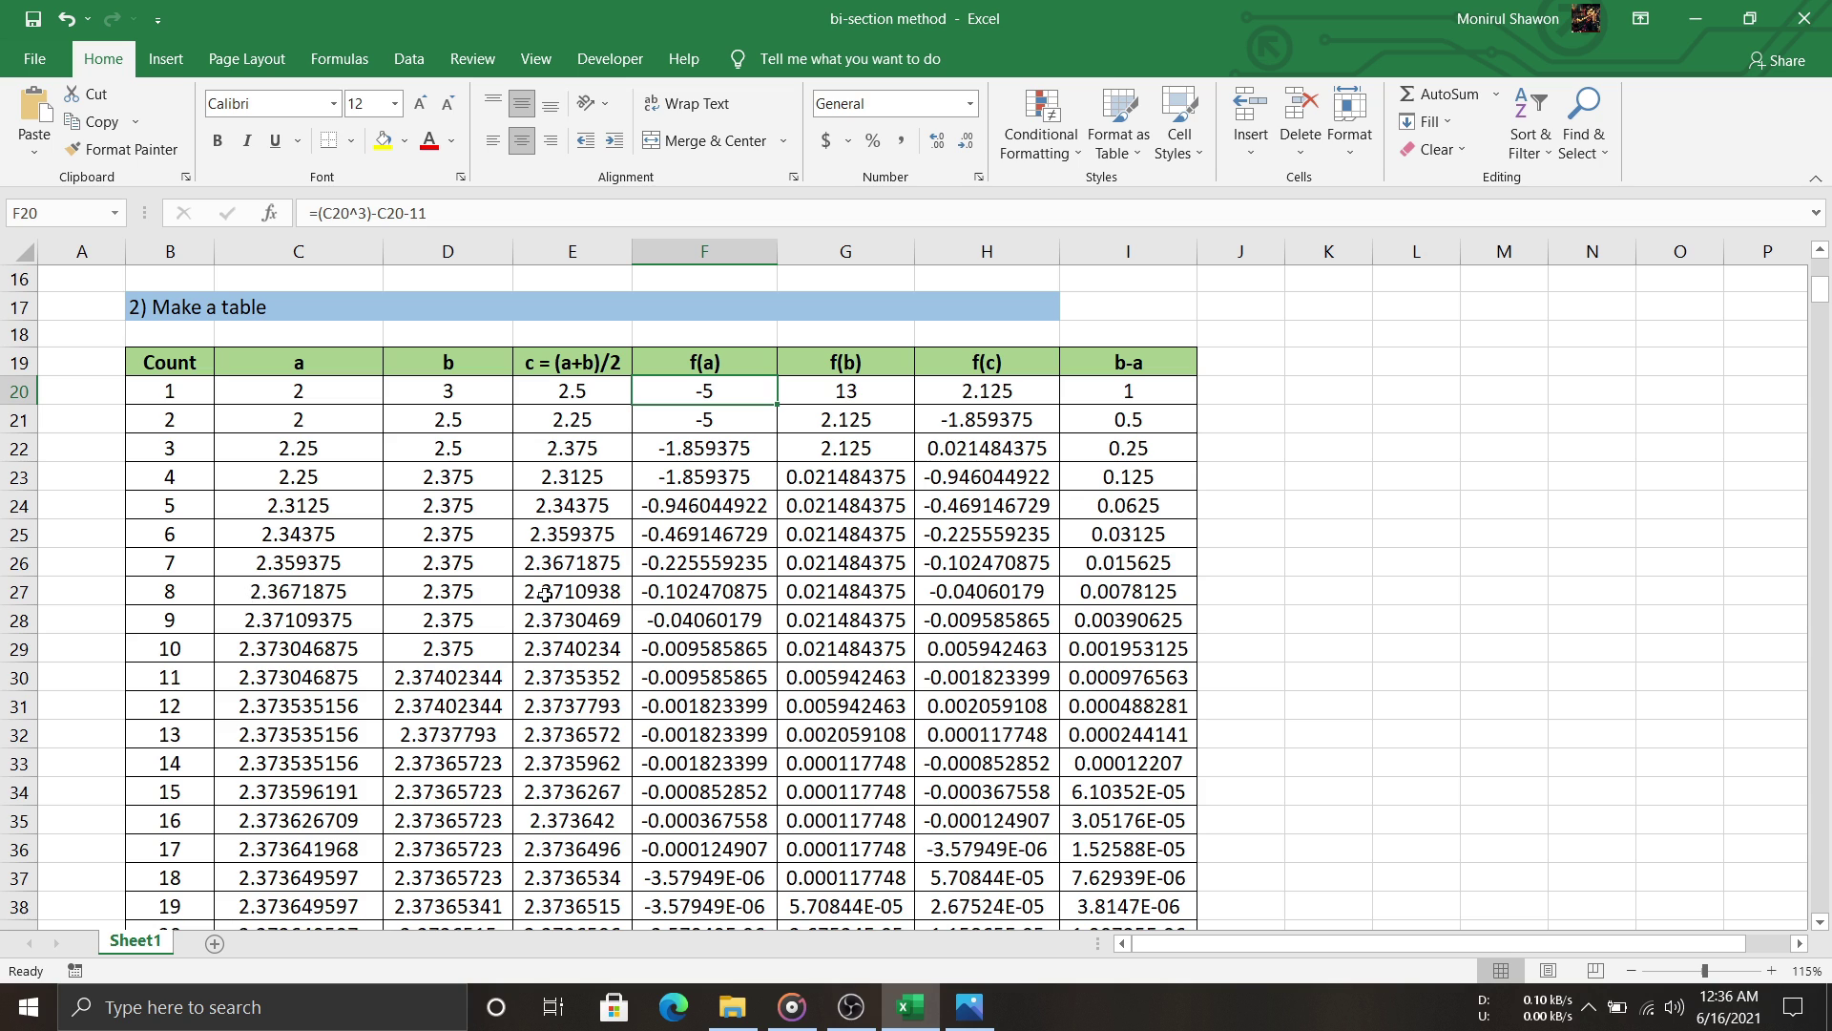
pyautogui.scroll(2, 611, 632)
pyautogui.scroll(1, 485, 614)
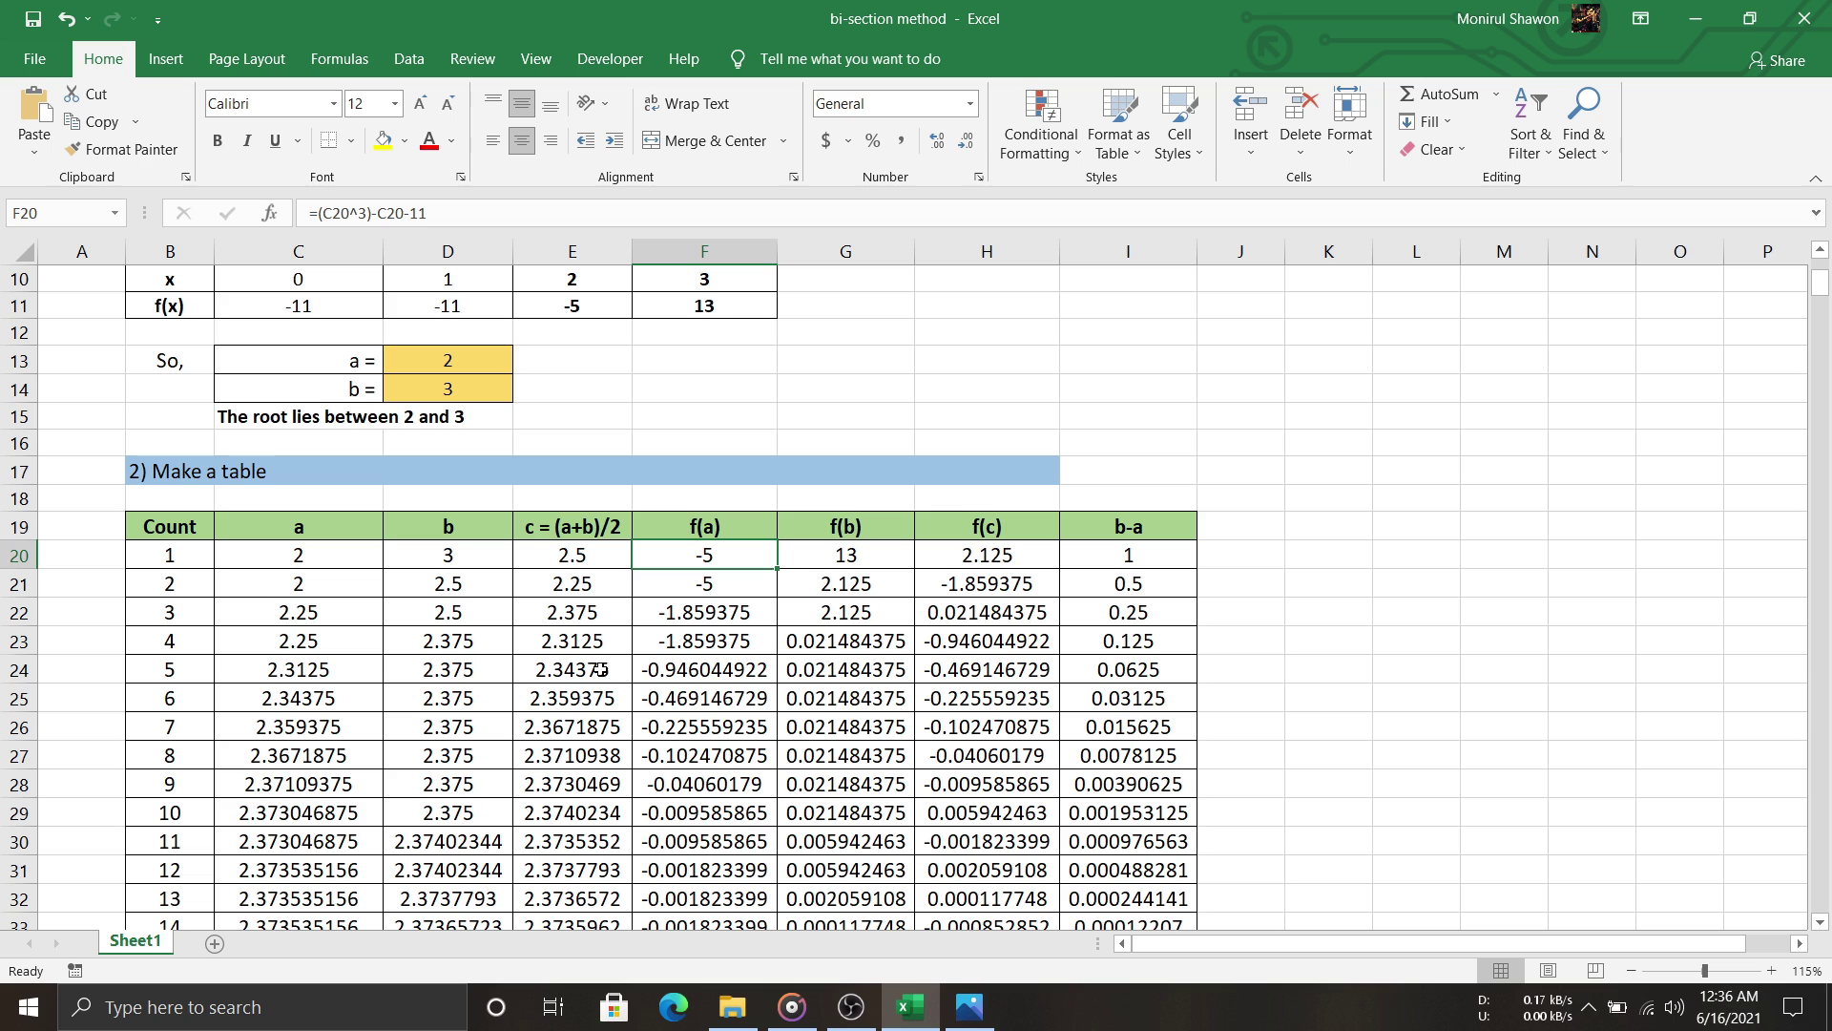
pyautogui.scroll(-1, 421, 647)
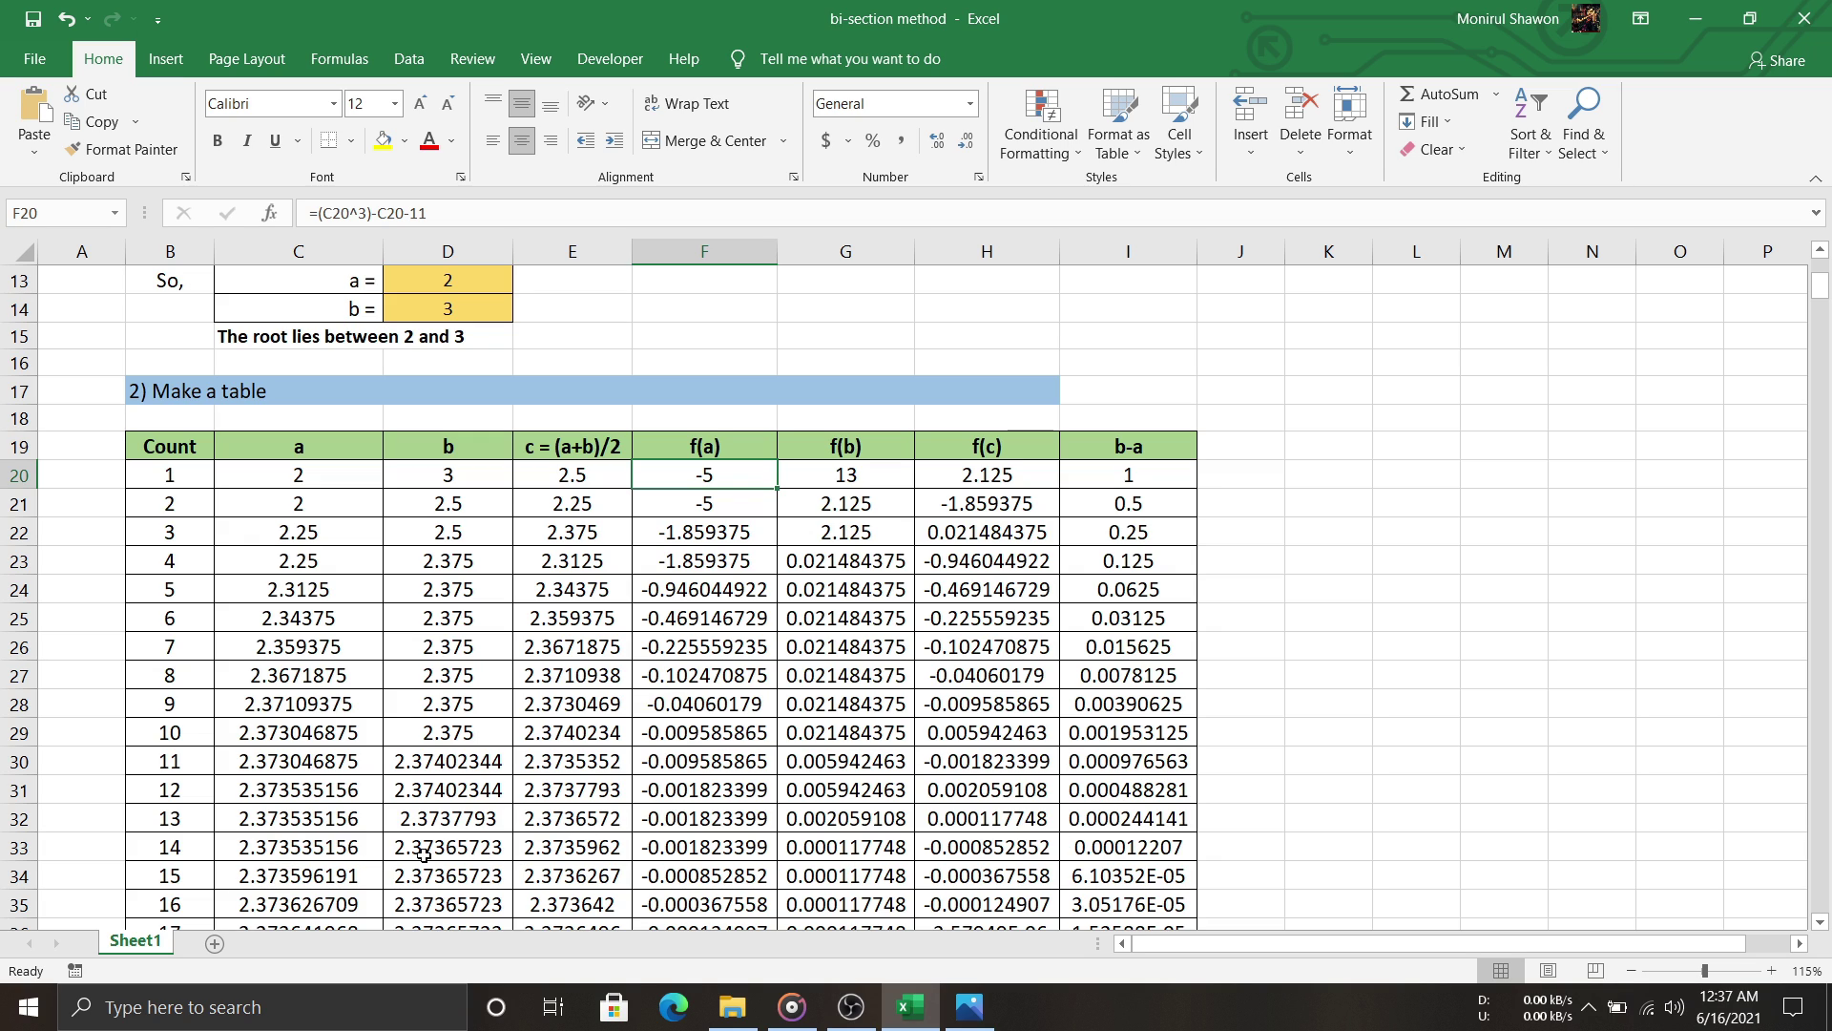
pyautogui.scroll(-6, 462, 847)
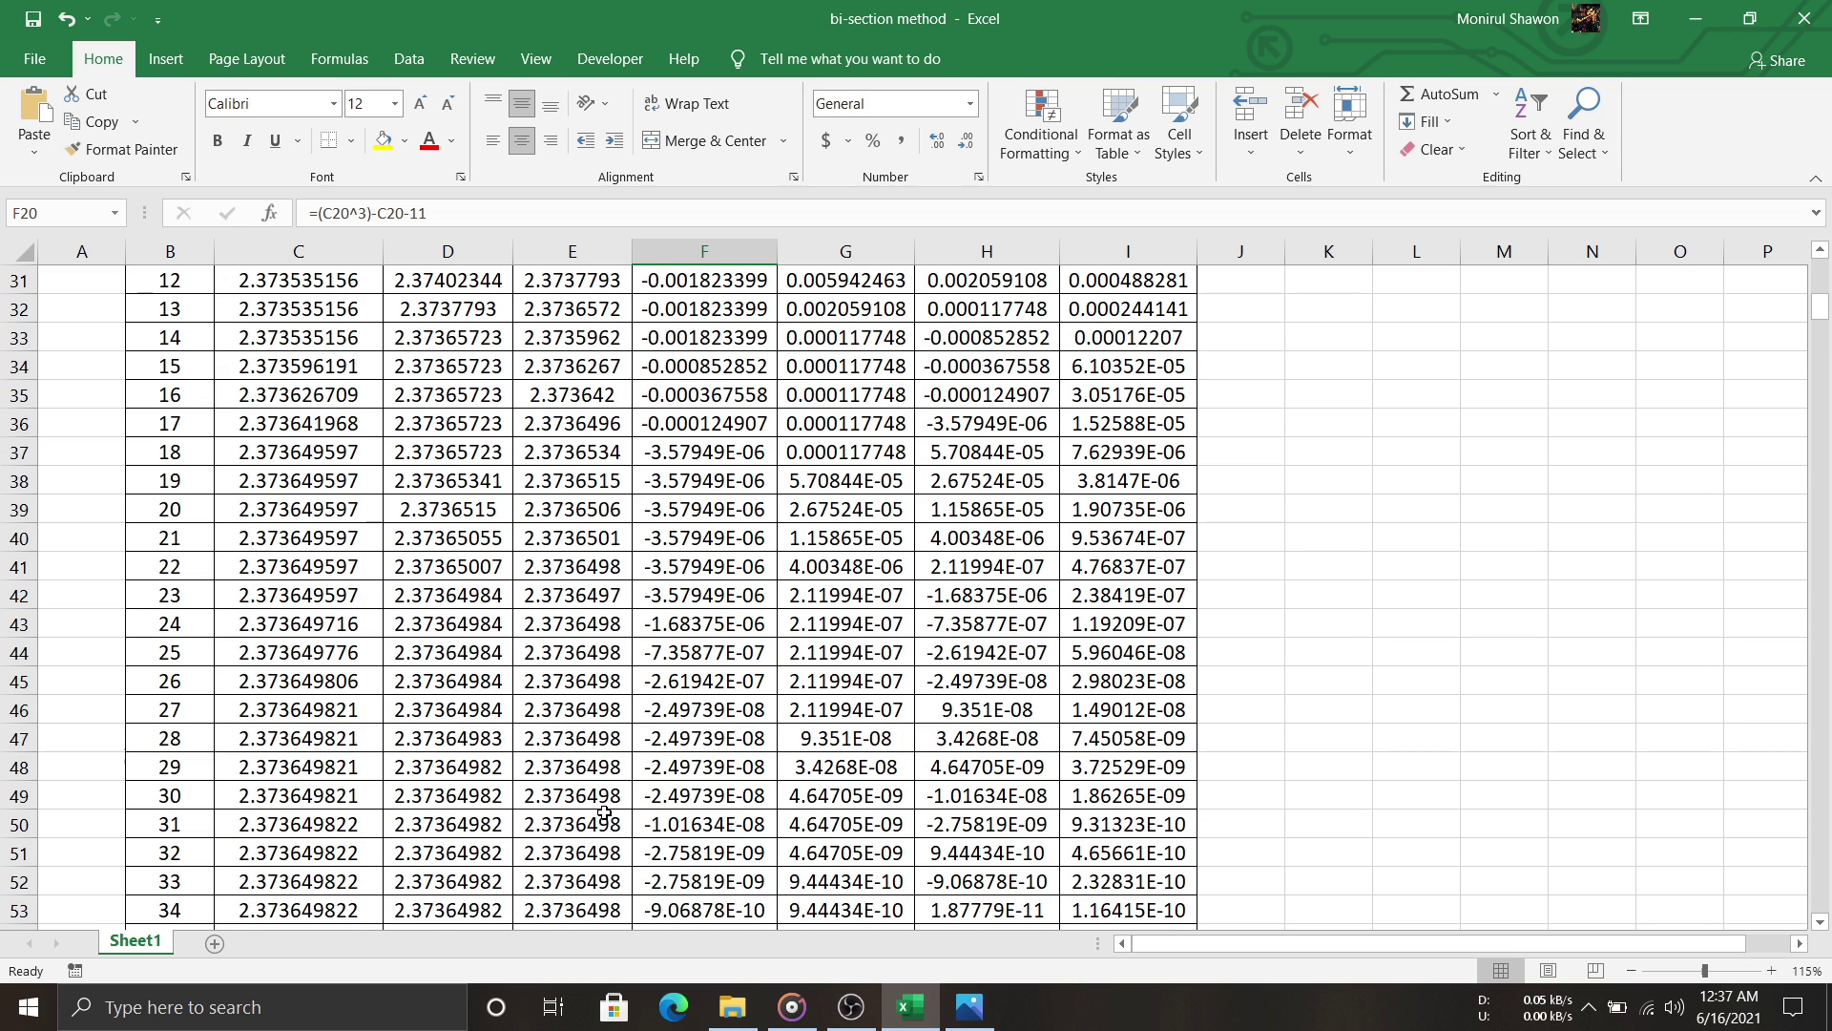
pyautogui.scroll(-8, 592, 763)
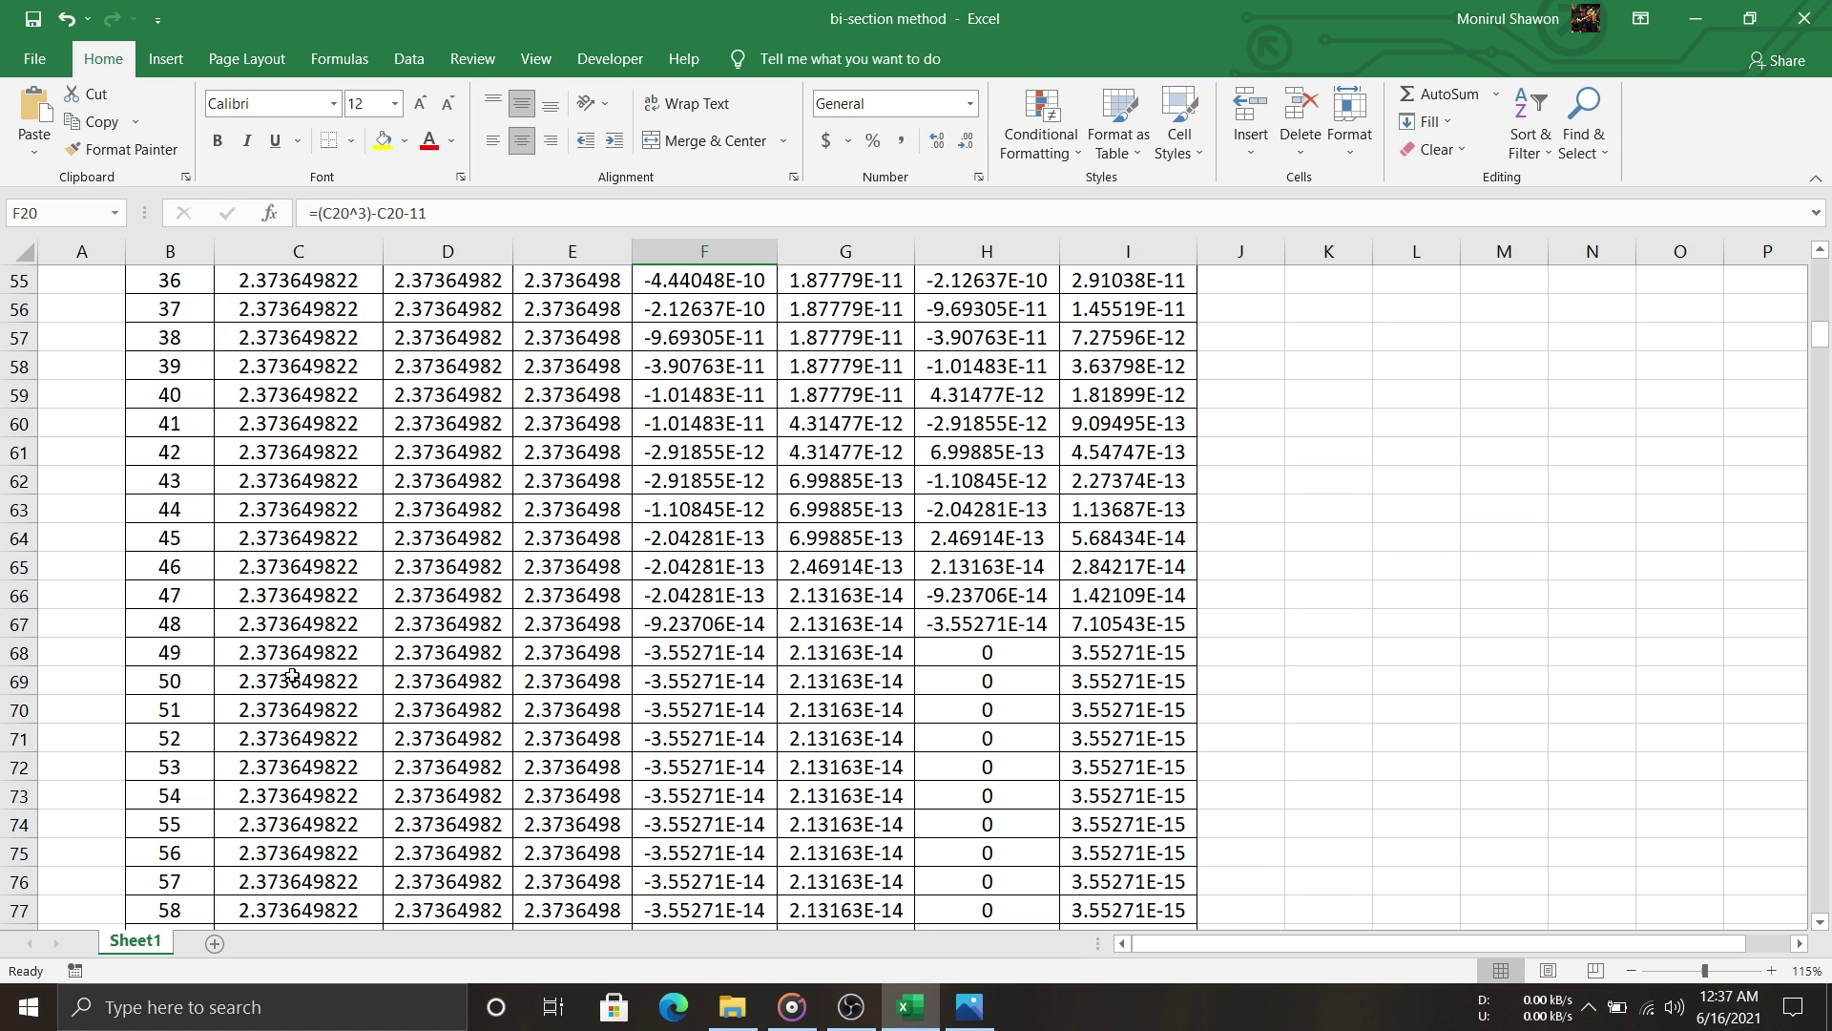
pyautogui.scroll(6, 438, 641)
pyautogui.scroll(3, 440, 629)
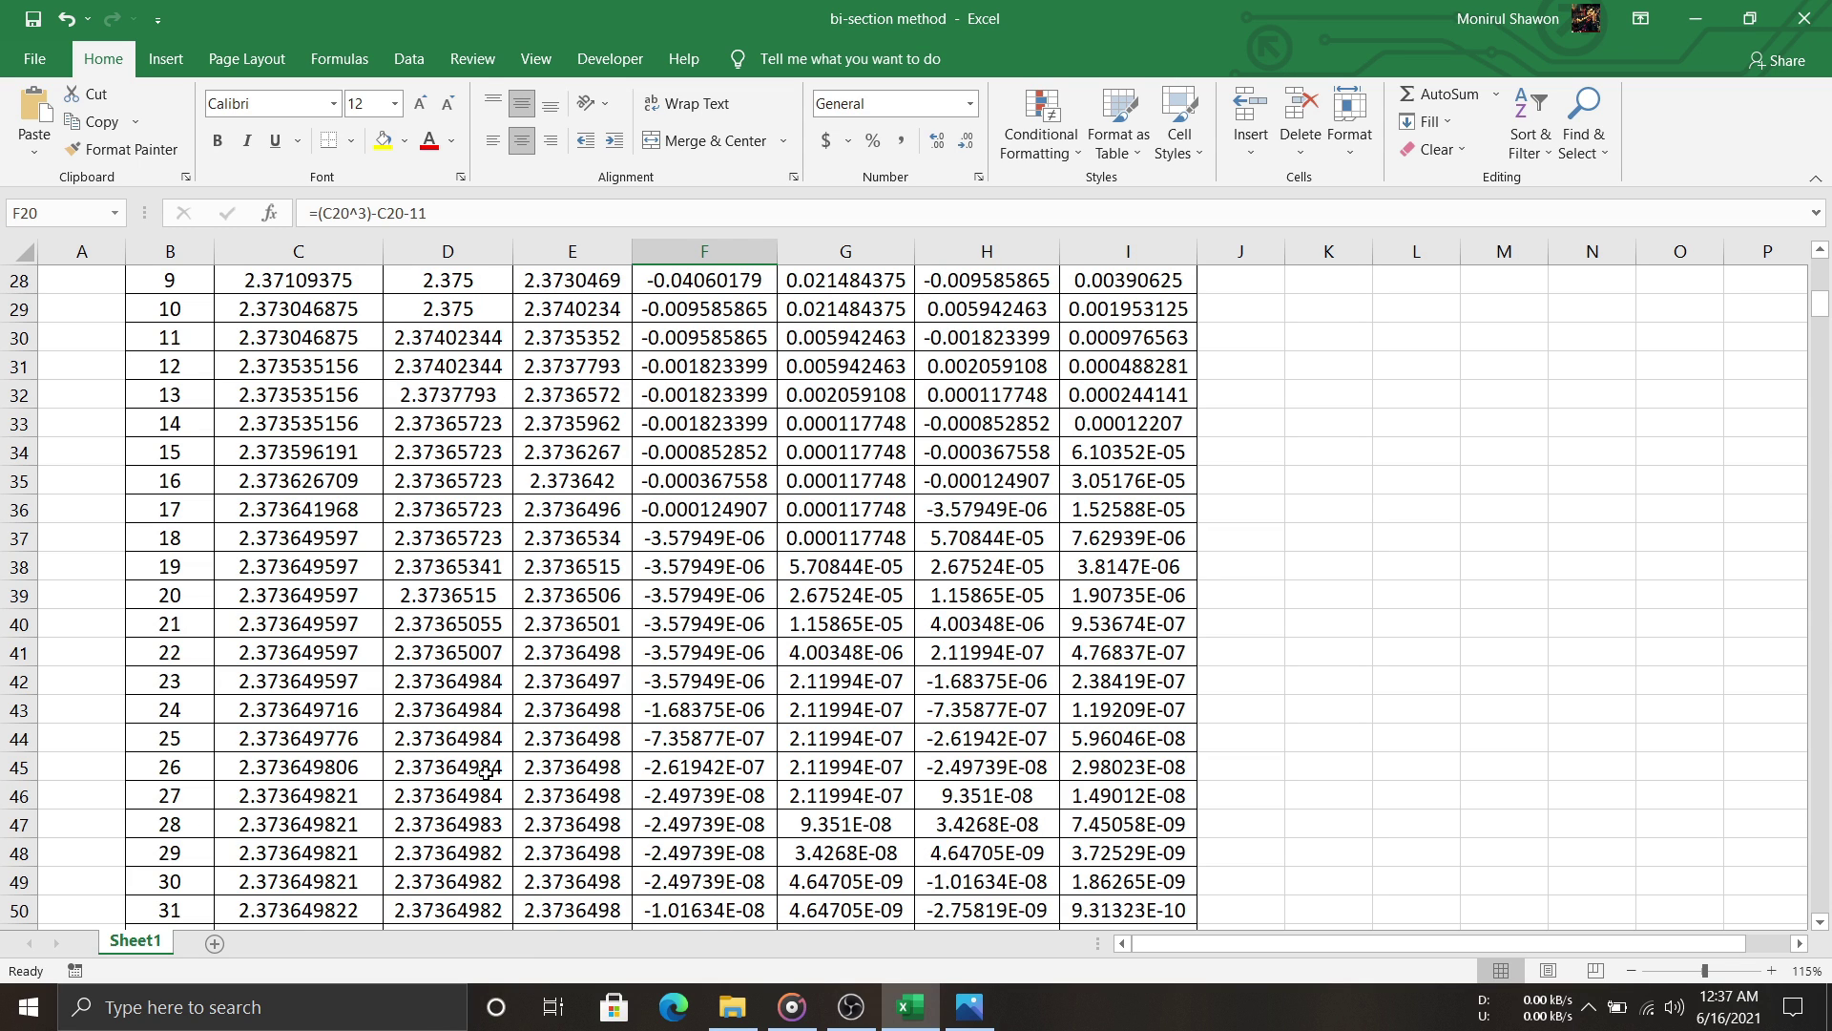
pyautogui.scroll(3, 637, 650)
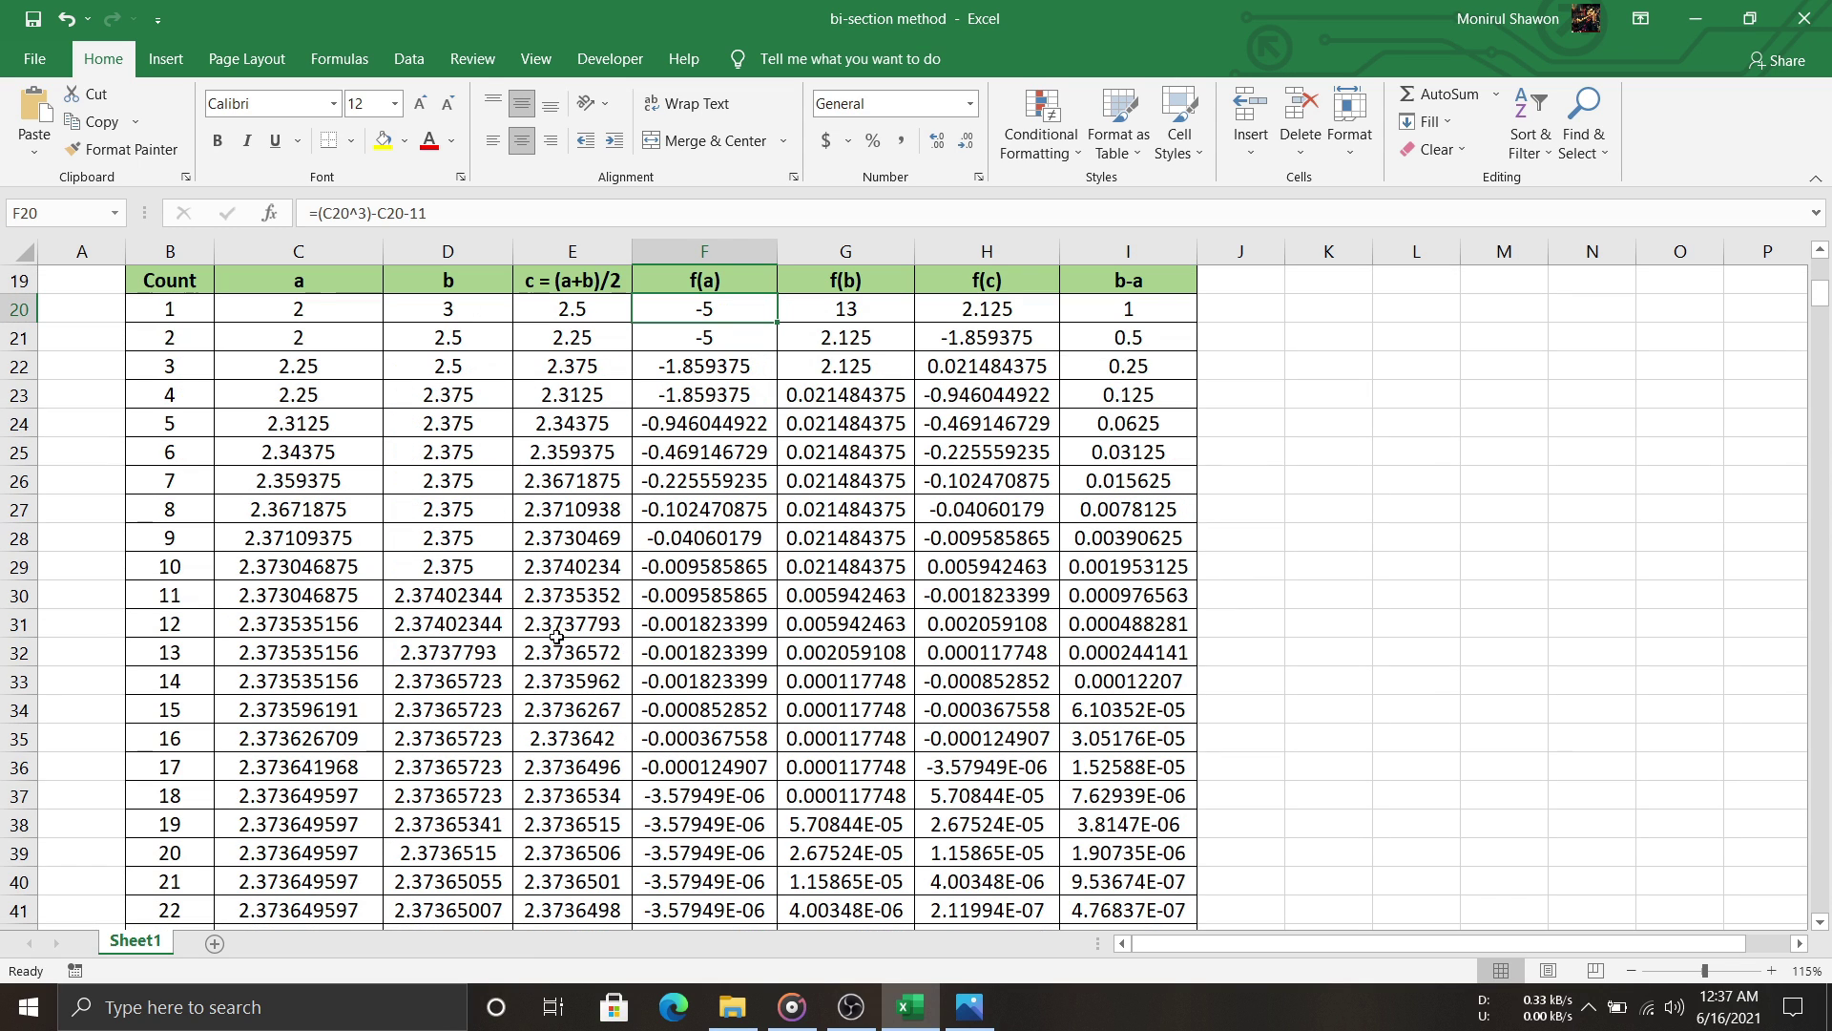
pyautogui.scroll(6, 635, 660)
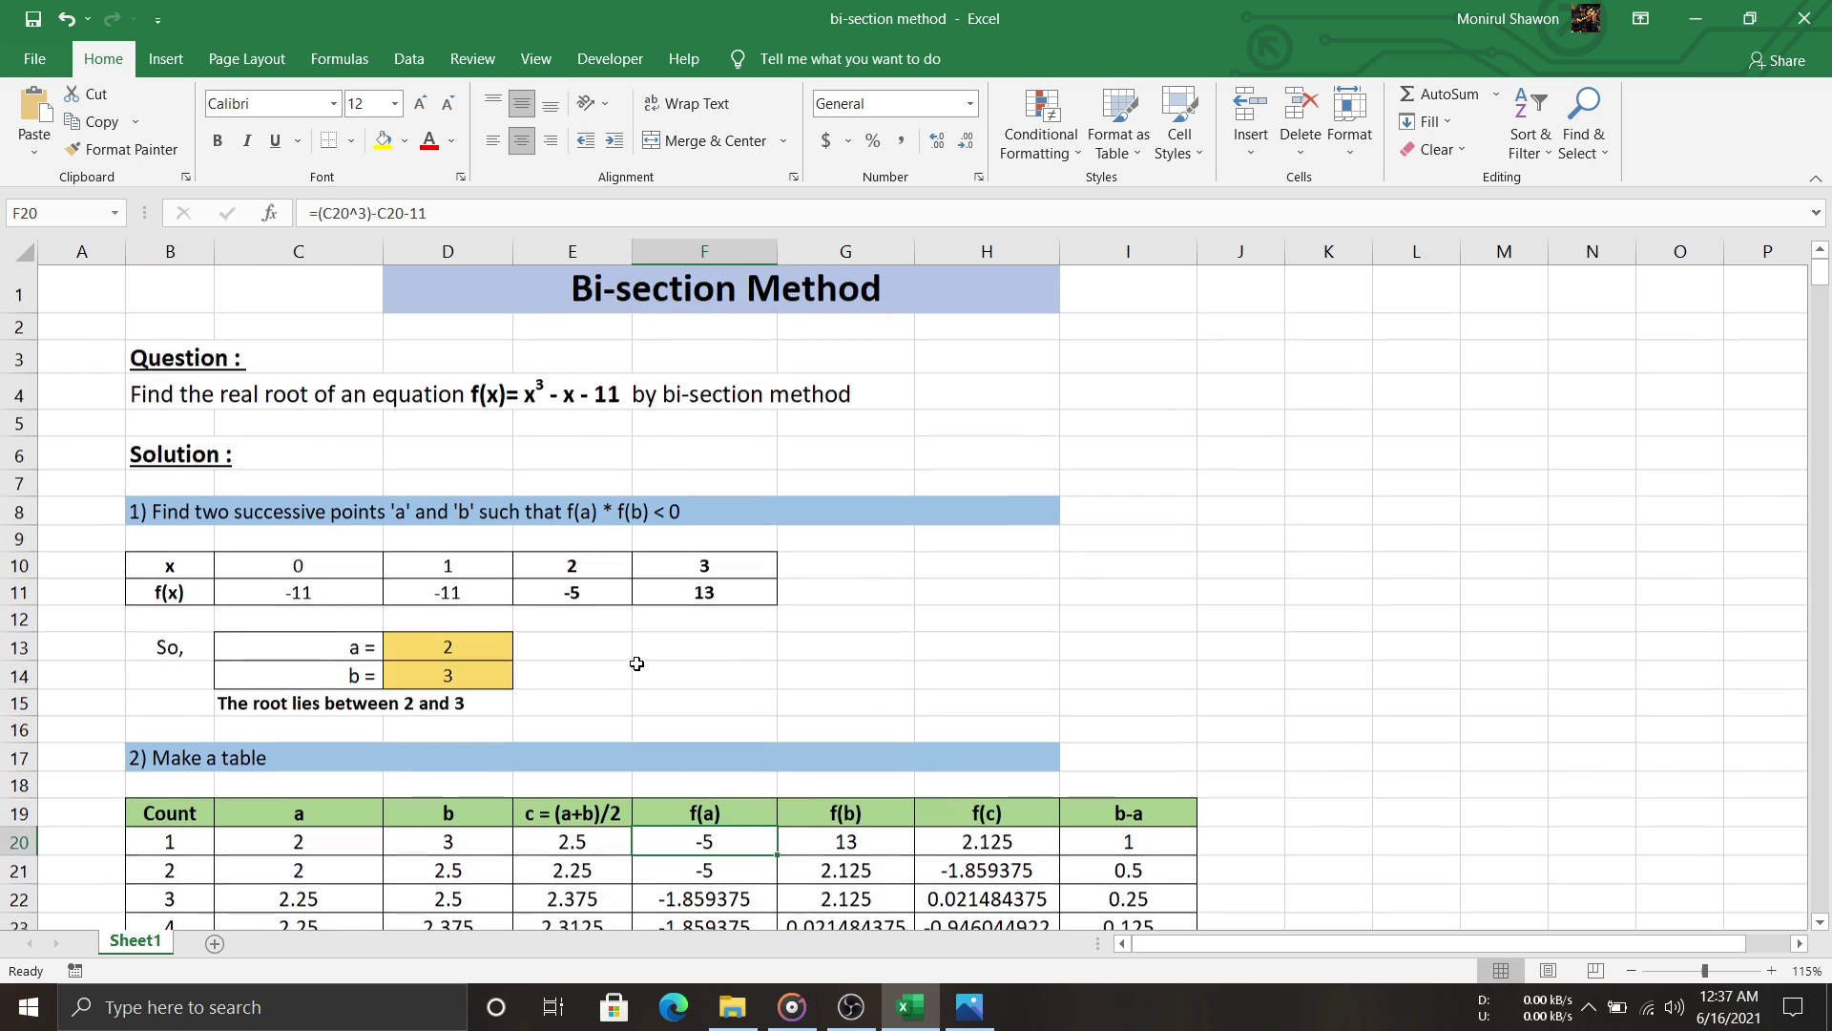